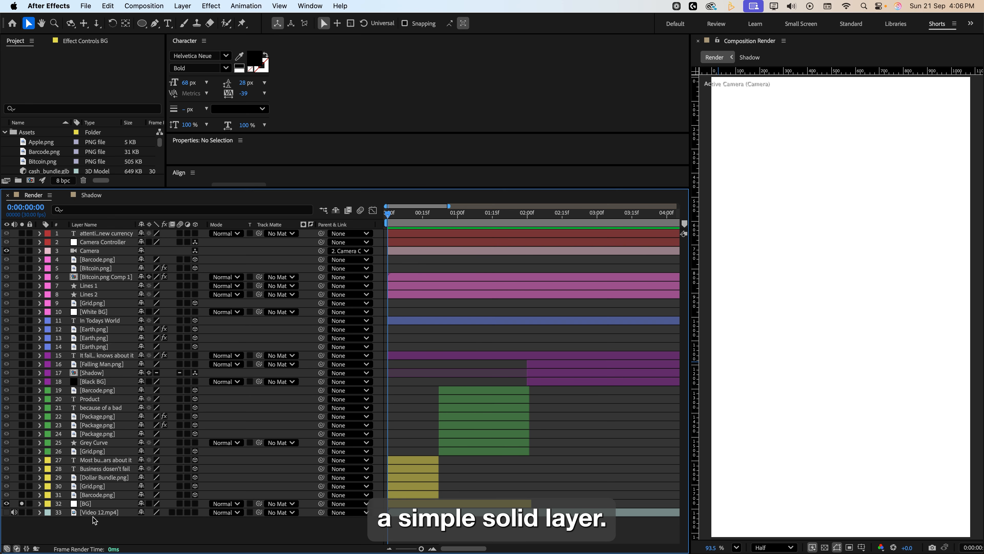
right_click(94, 521)
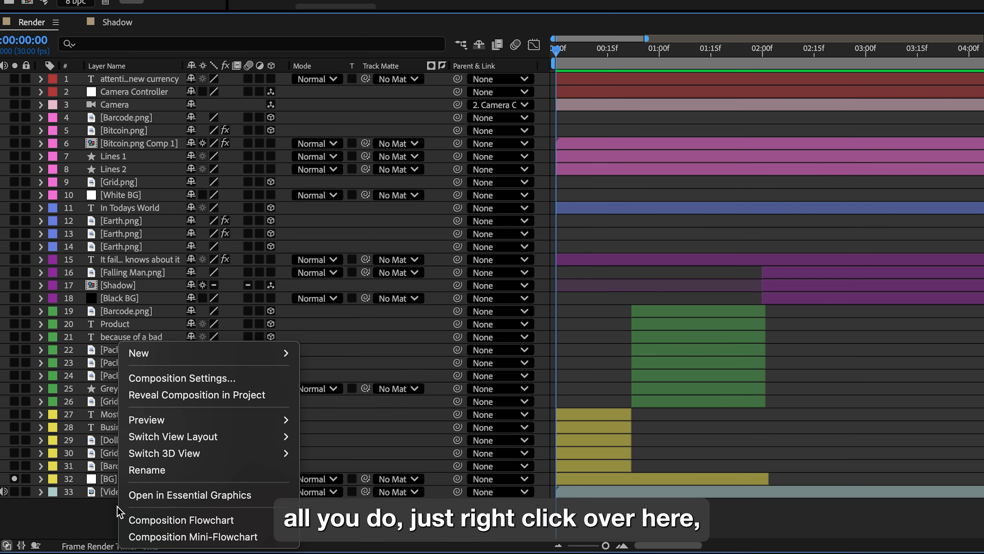
mouse_move(180, 353)
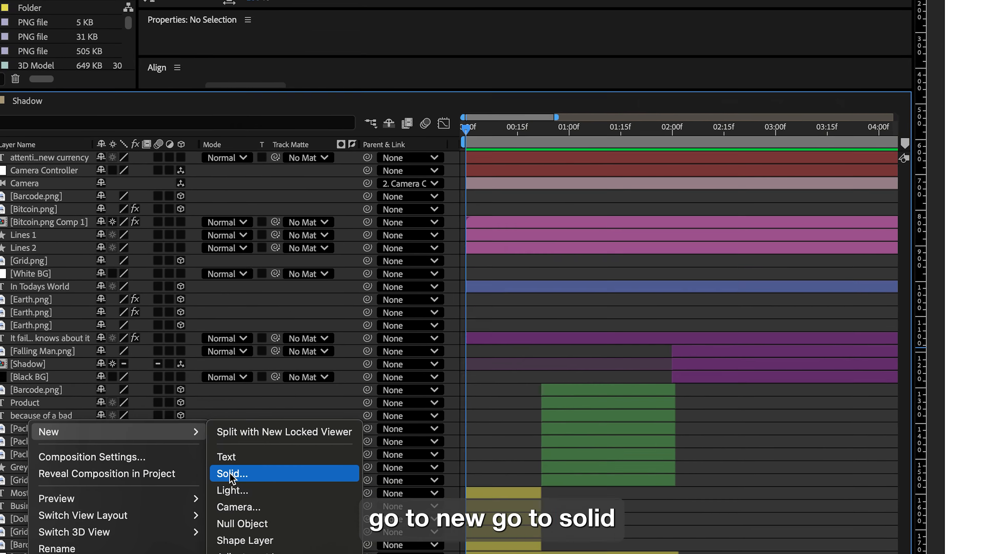
click(320, 396)
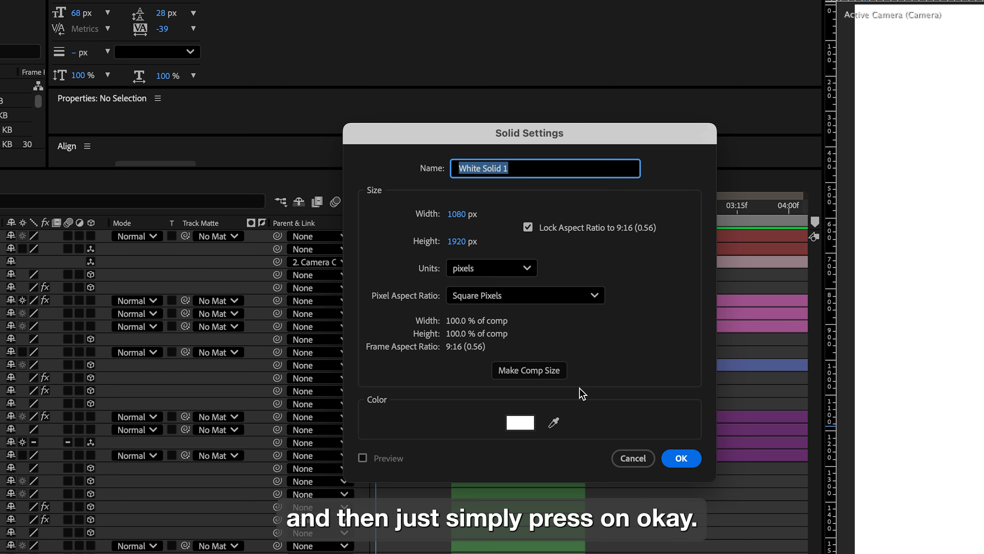
click(641, 461)
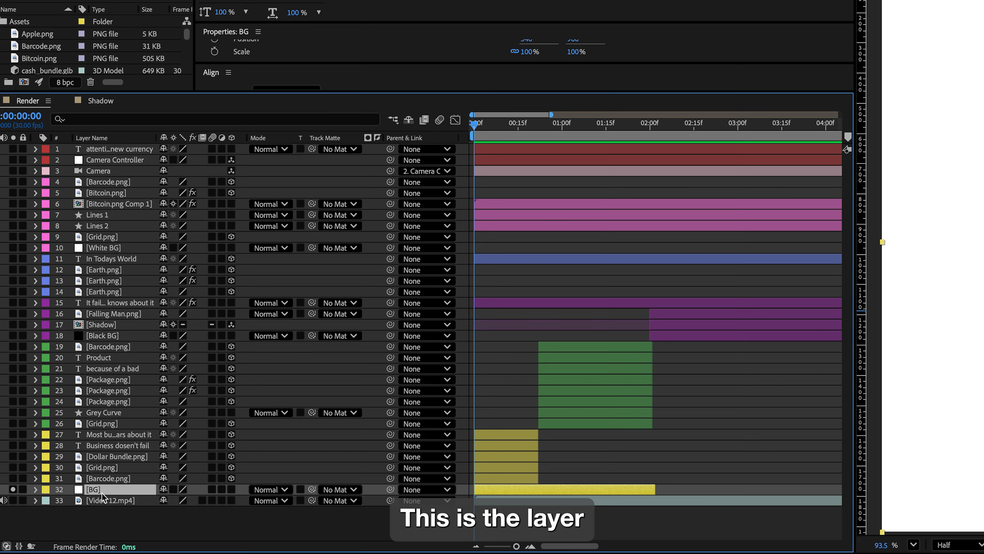
Solo the barcode and grid layers in turn and scrub the timeline to preview each one.
click(13, 478)
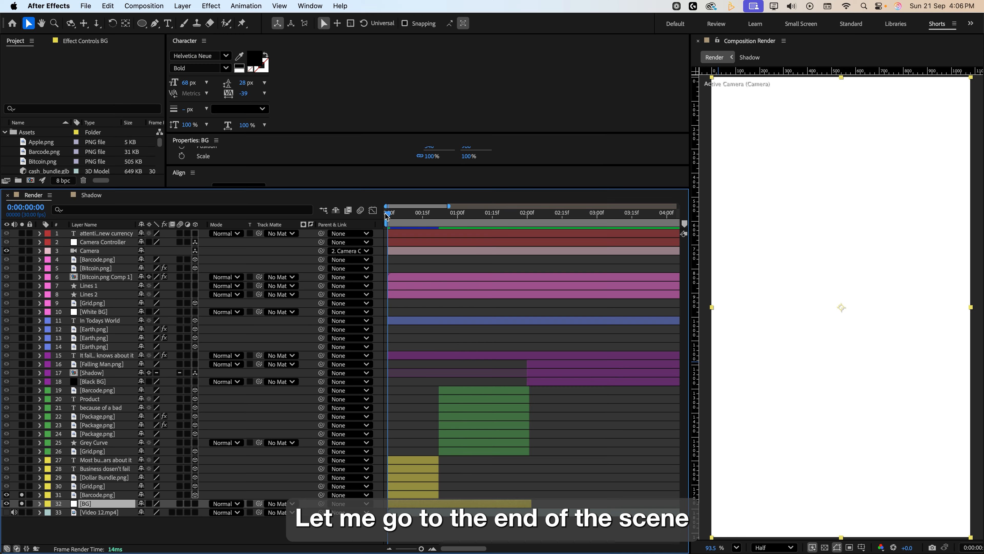
drag(473, 124, 483, 129)
drag(393, 216, 432, 221)
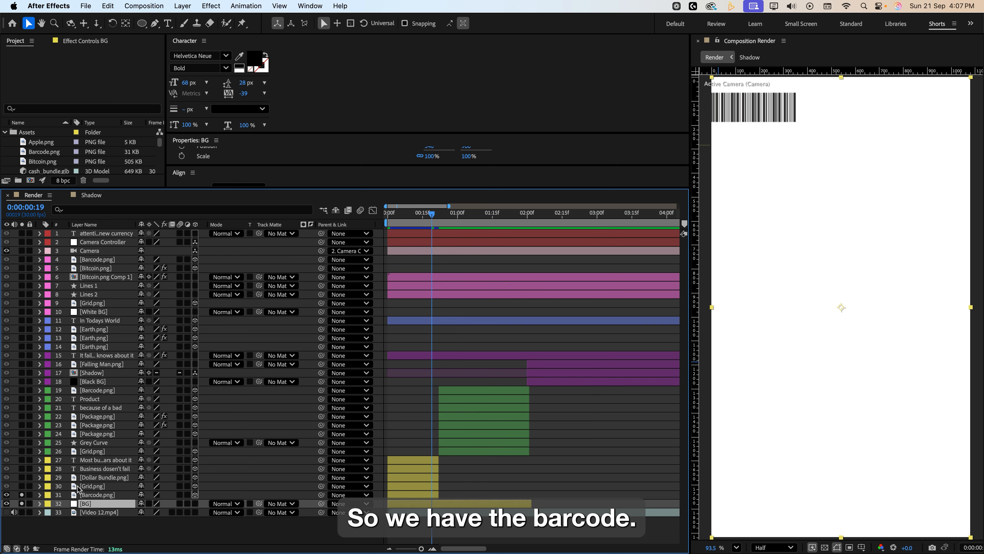
click(89, 494)
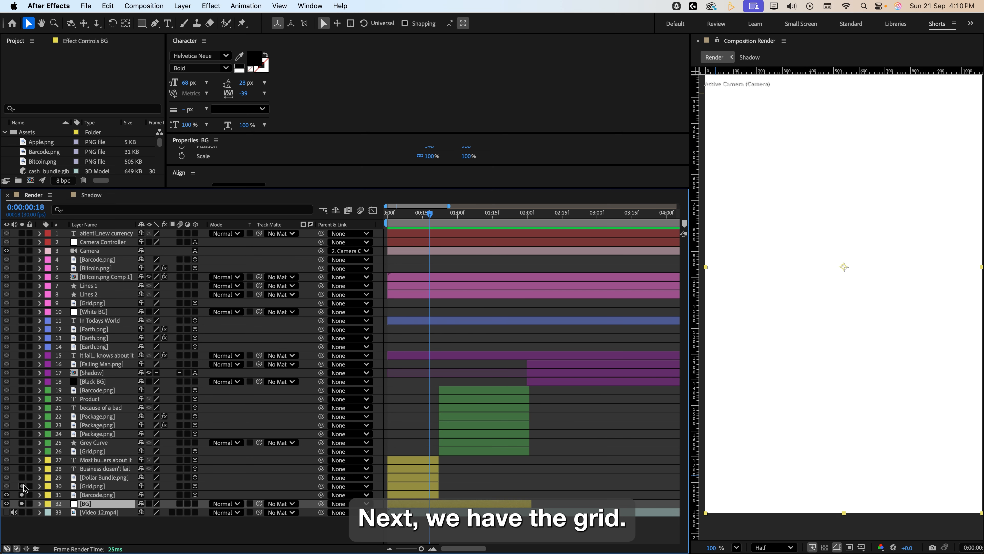
click(21, 486)
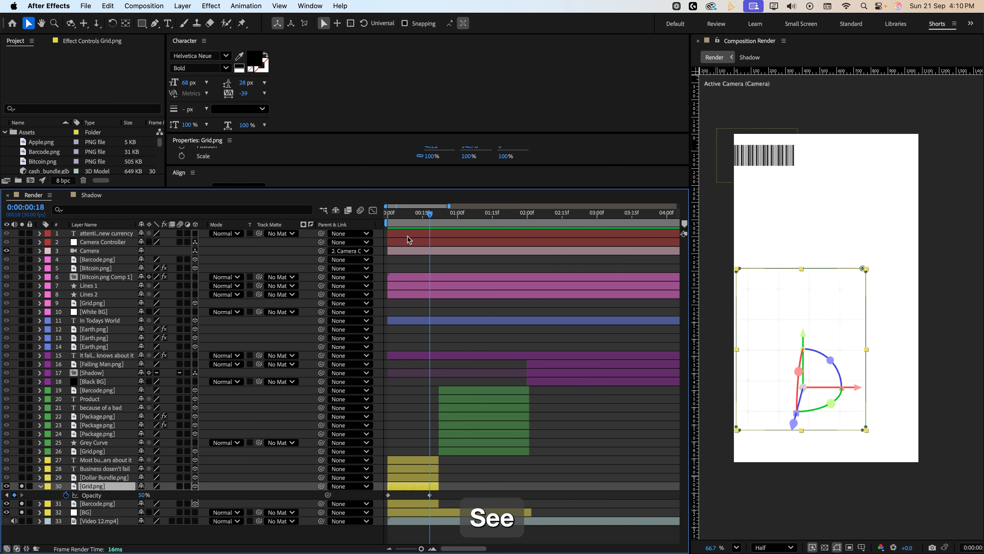
drag(399, 215, 429, 215)
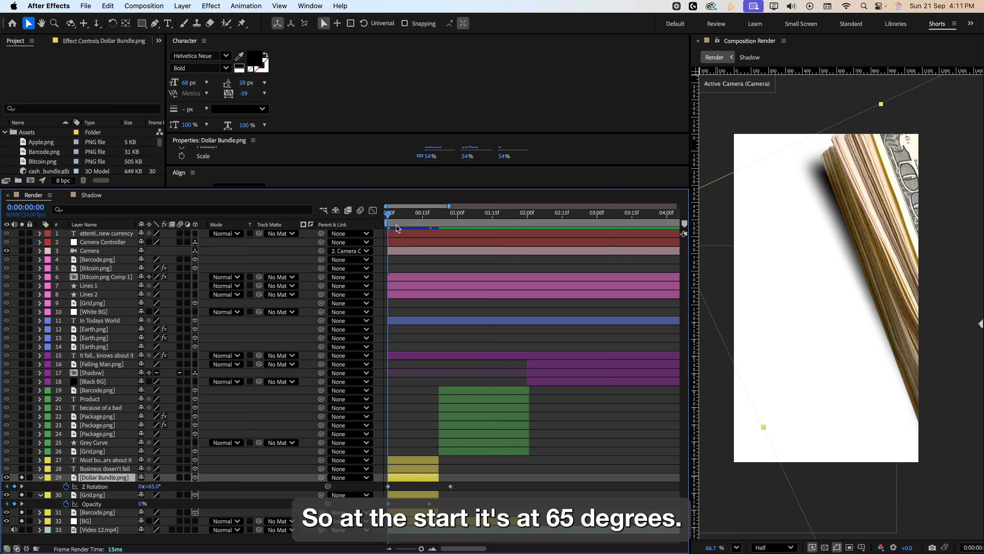
Reveal the headline and body text layers and scrub the dollar bundle's rotation from the start.
drag(399, 219, 428, 242)
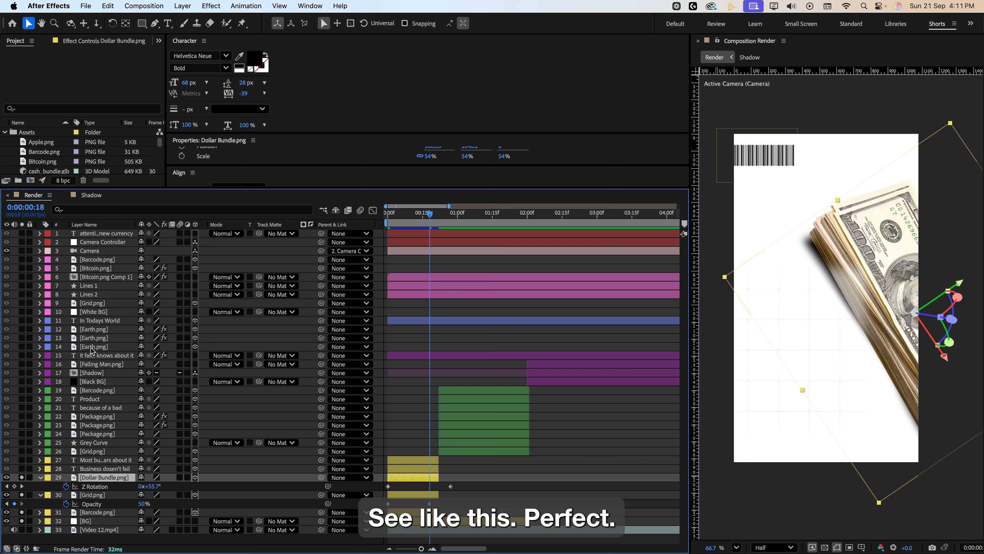
click(22, 469)
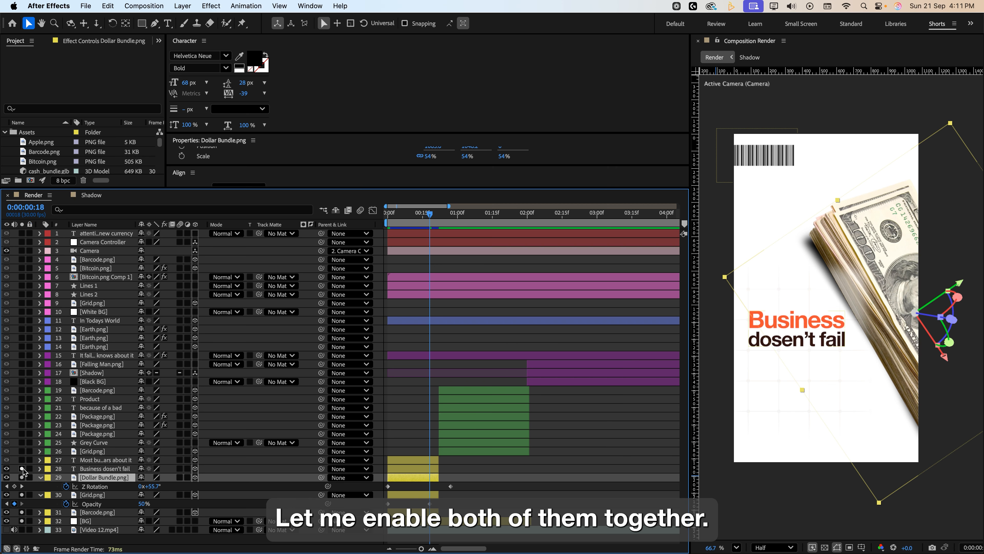
click(22, 460)
click(393, 223)
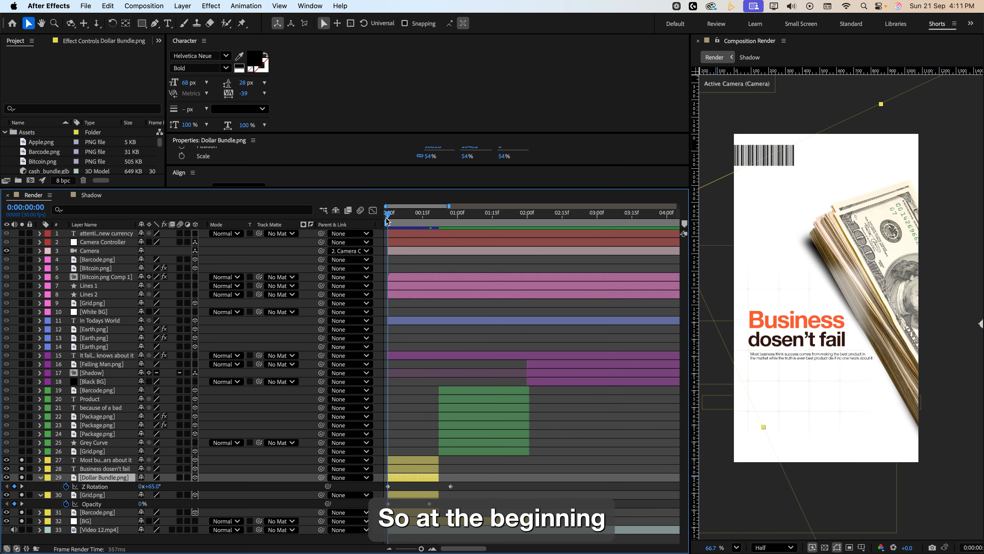
drag(392, 224, 408, 227)
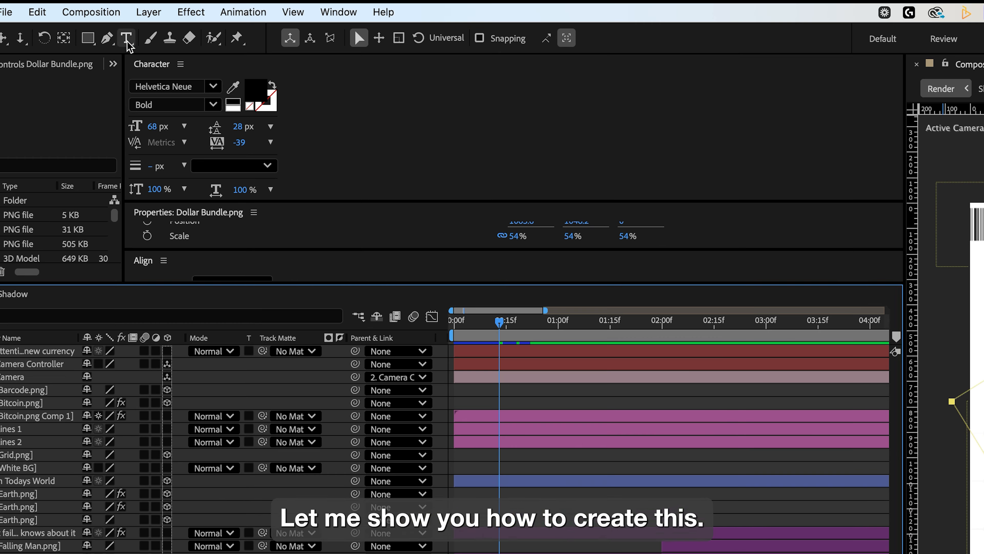
Create a two-line text layer reading "Business" and "dosent fail" with 62 px leading.
key(super+t)
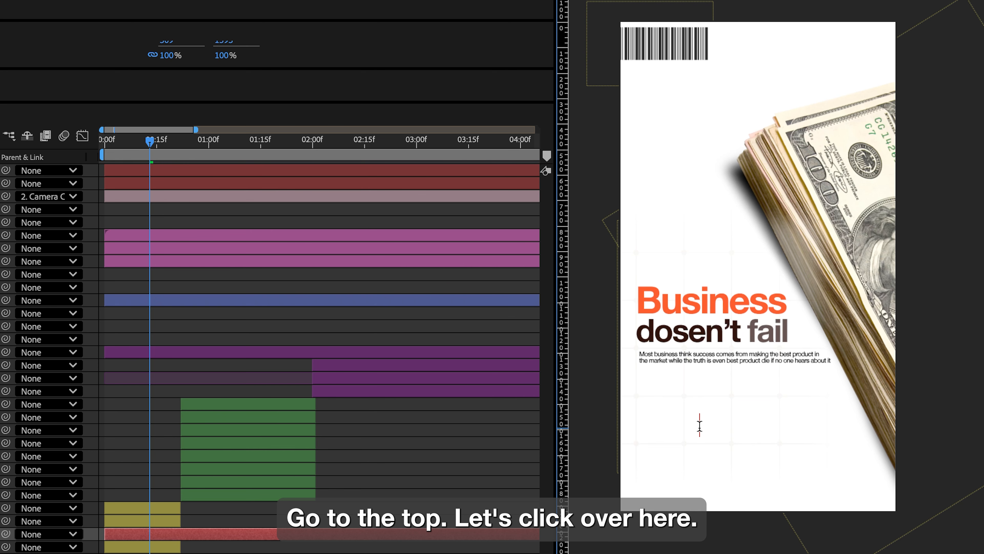
text(Business)
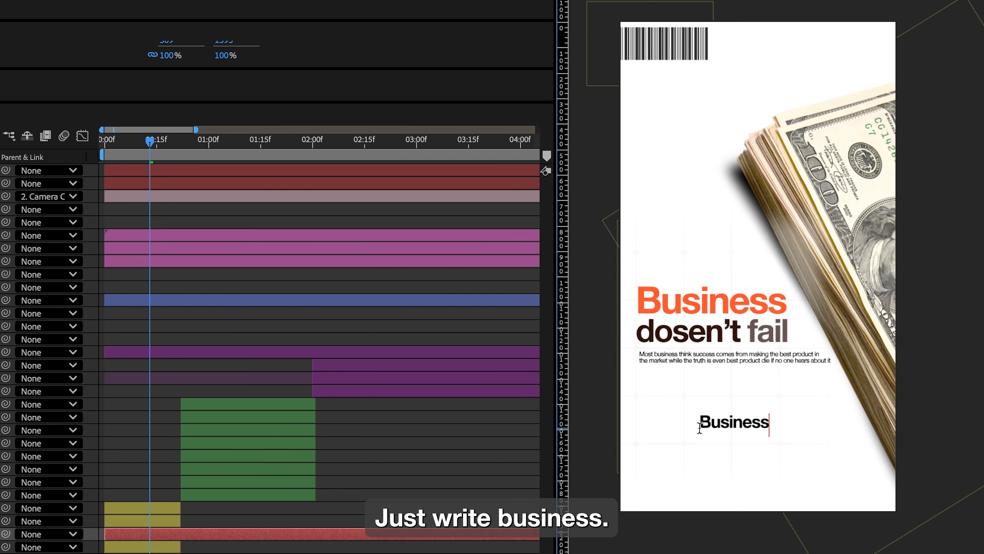
key(Return)
text(dosent)
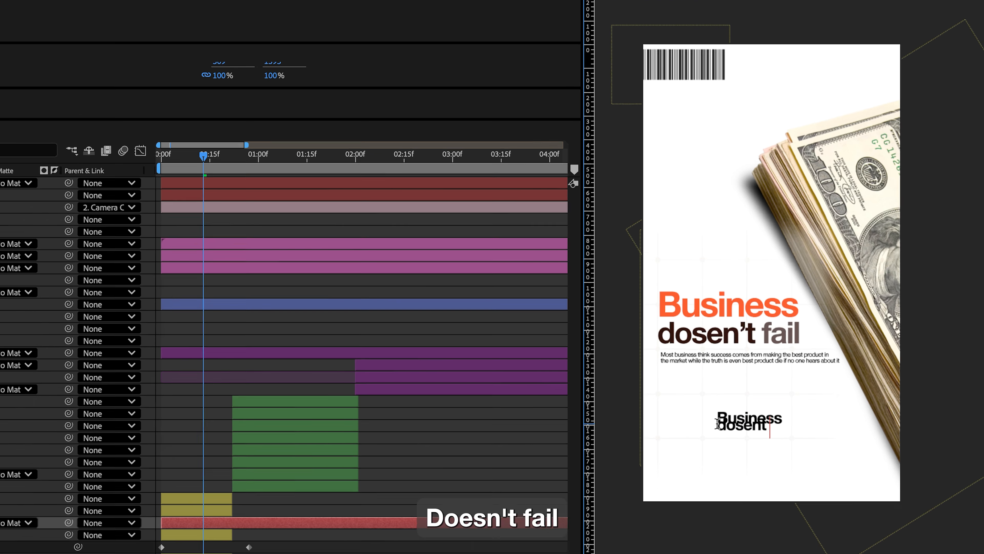
text( fail)
key(super+a)
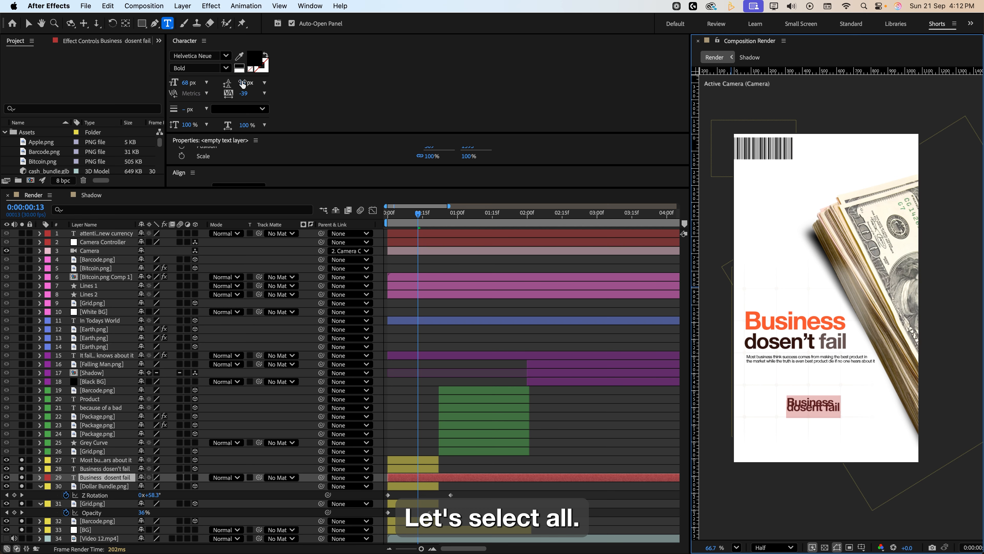
drag(242, 84, 260, 84)
Add an Opacity animator to the new text layer and set its opacity to 0%.
click(41, 478)
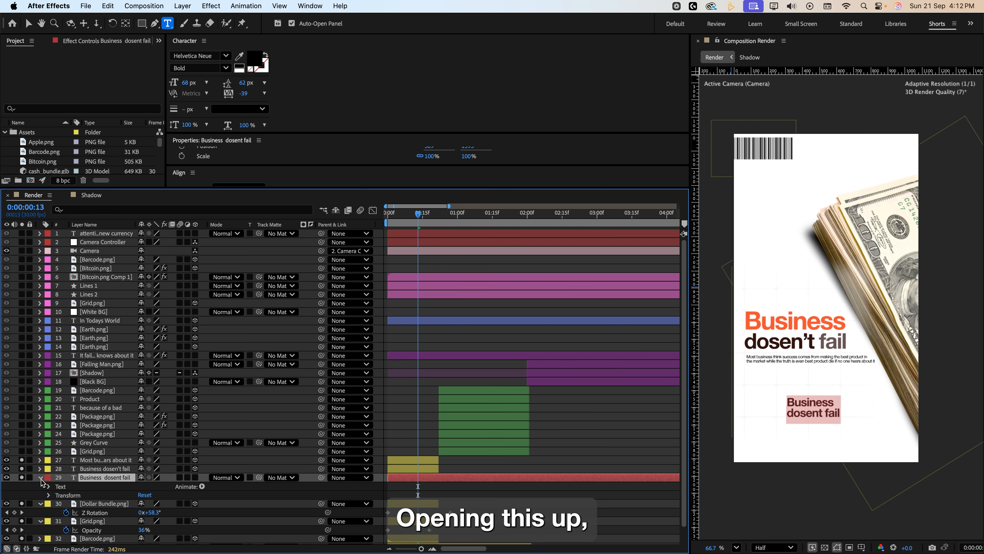
click(202, 486)
click(243, 407)
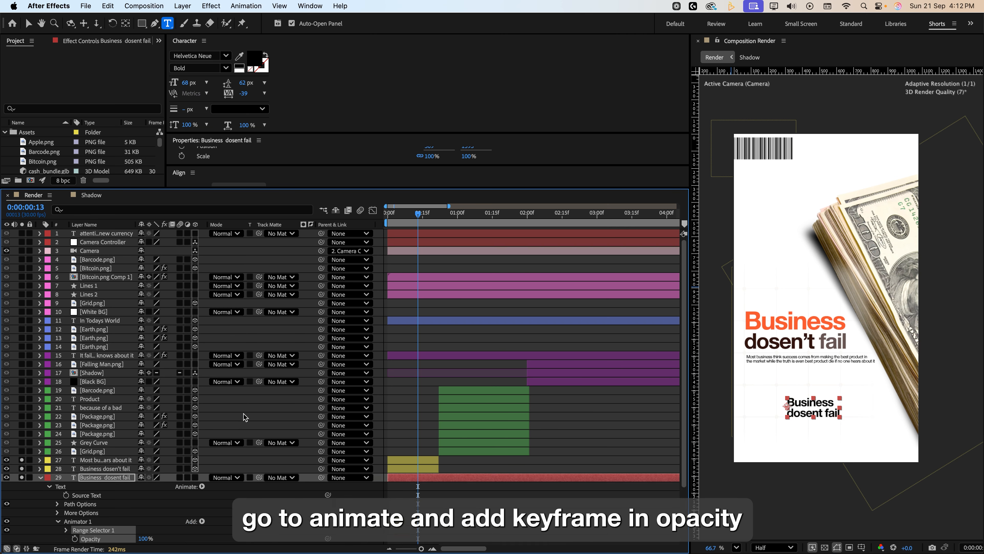
scroll(244, 414, down, 1)
drag(144, 530, 91, 531)
click(66, 523)
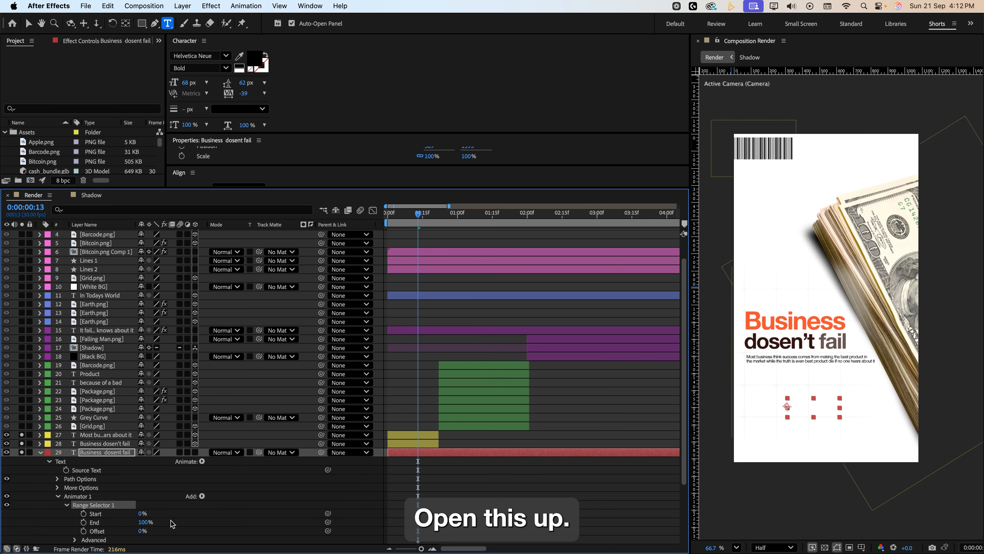
Keyframe the range selector Offset at 0% at 0:00:13 and at 100% at 0:00:22.
click(83, 530)
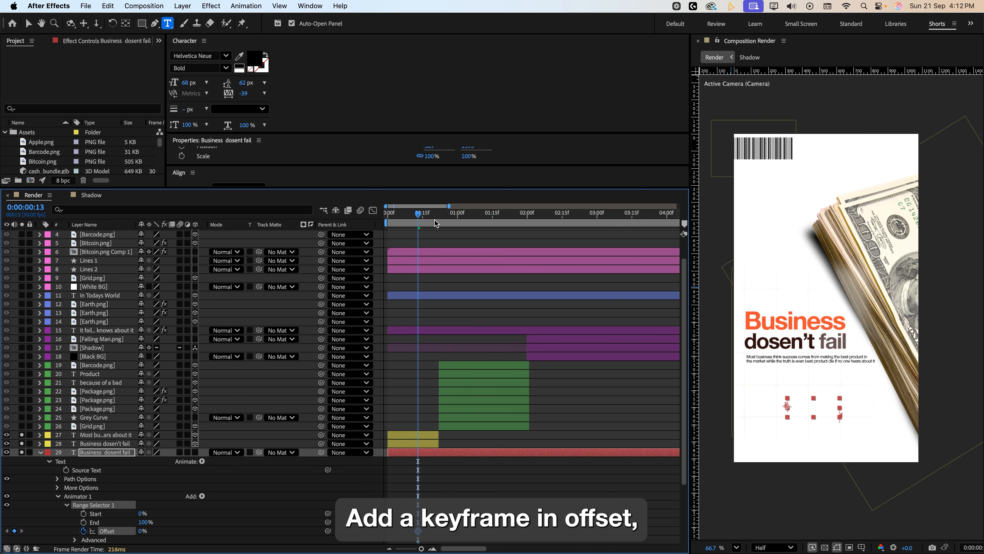
drag(418, 213, 439, 213)
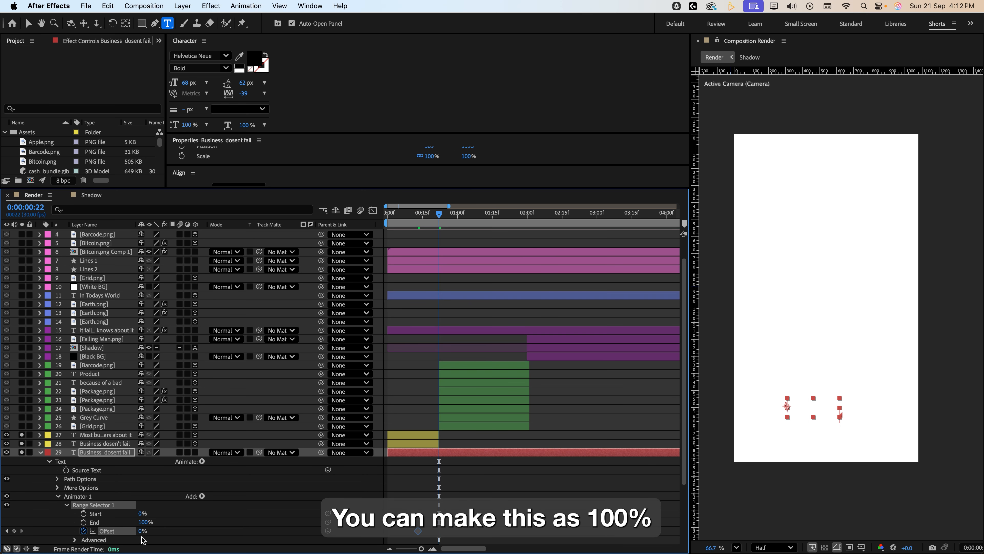
drag(140, 531, 170, 530)
scroll(96, 516, down, 2)
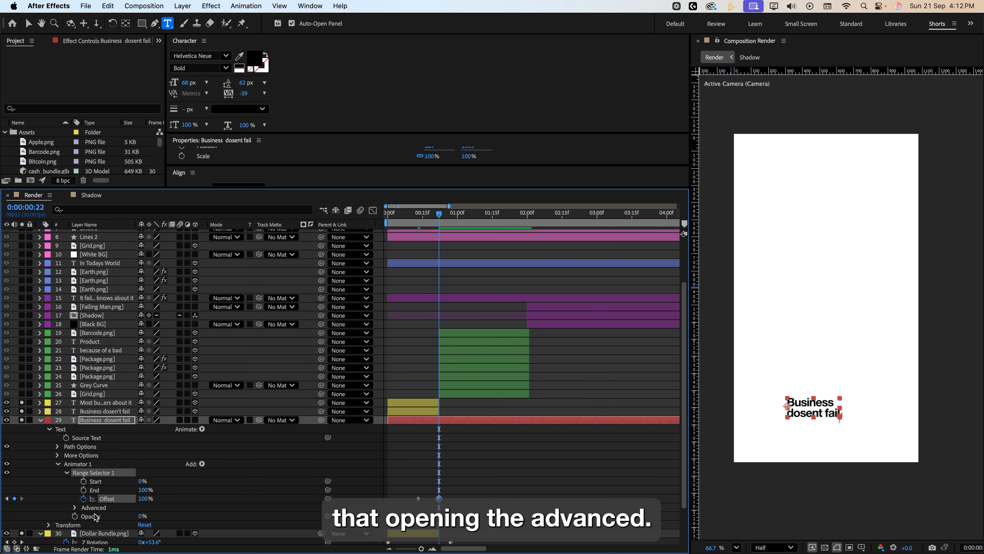
Set the range selector's Based On option to Words.
click(74, 508)
scroll(75, 510, down, 3)
click(174, 481)
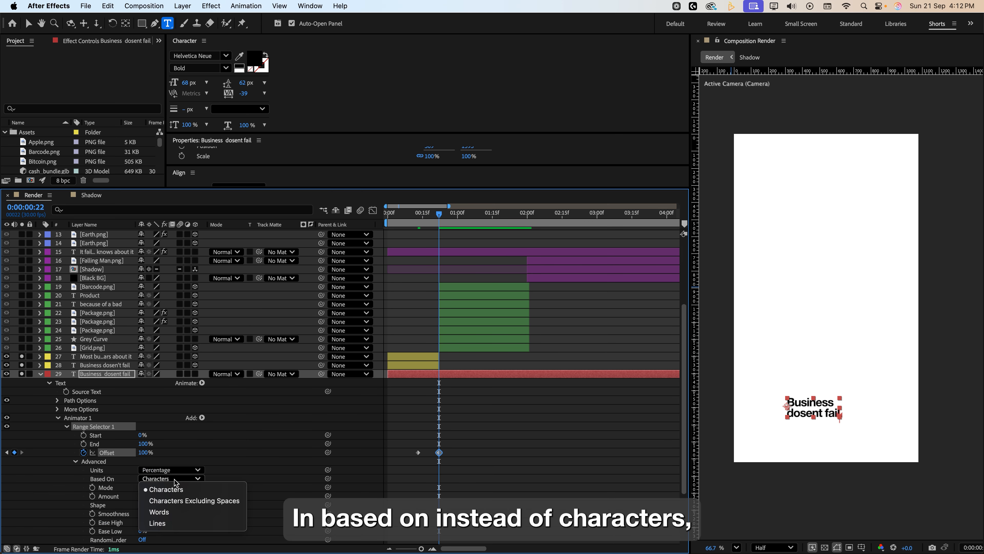
click(170, 511)
Shift the Offset keyframes earlier in the timeline and make the text layer 3D.
click(413, 213)
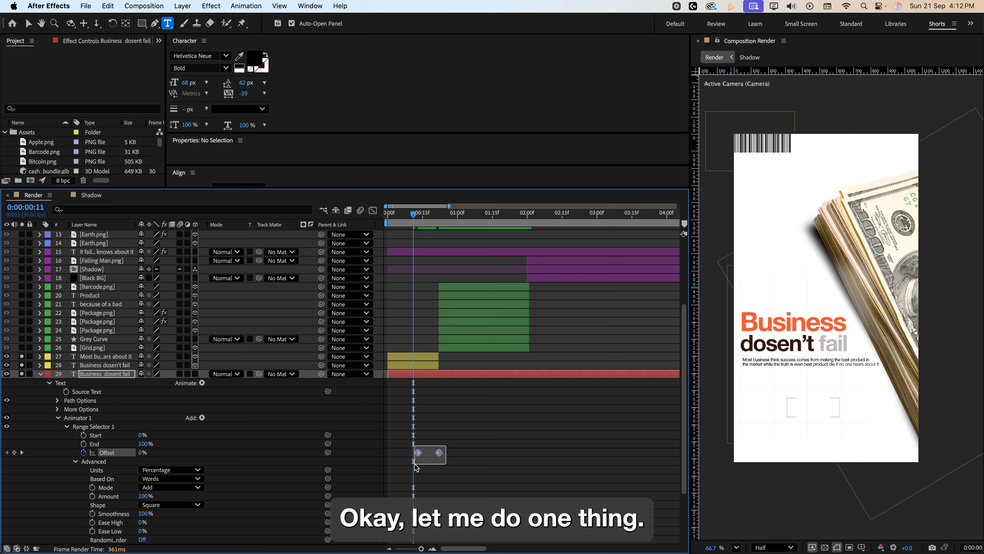
drag(435, 460, 392, 457)
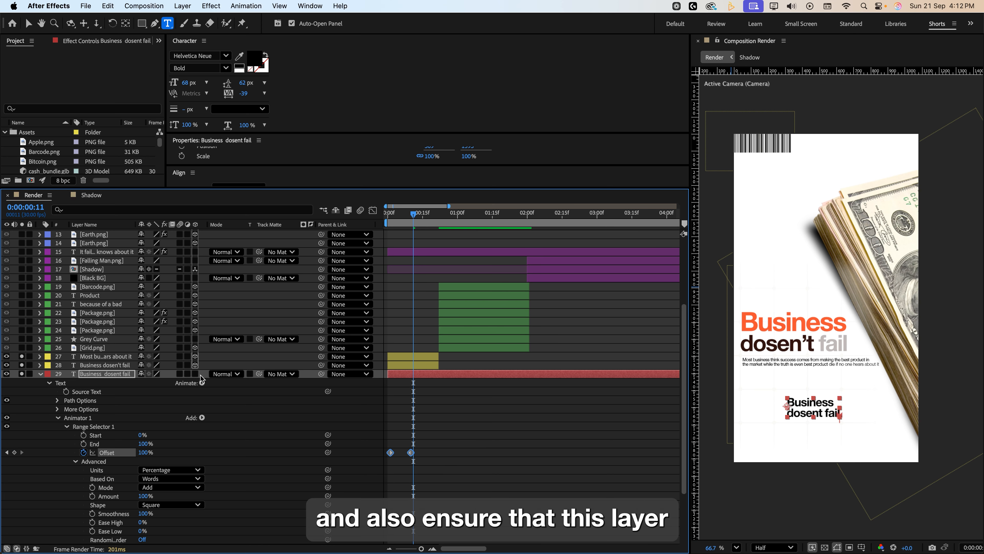
click(196, 373)
drag(413, 434, 404, 452)
click(414, 215)
key(space)
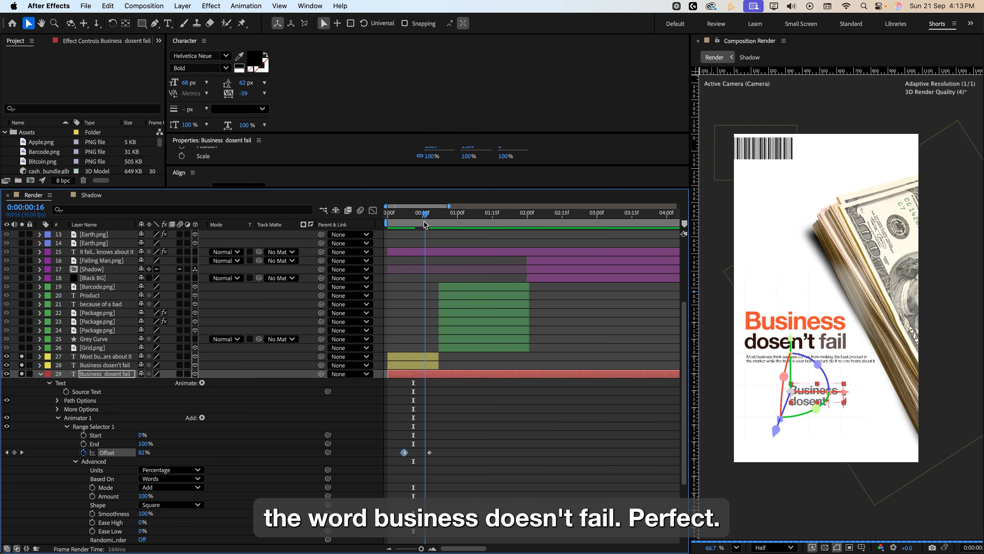
Change the range selector's Based On option to Characters.
scroll(806, 352, up, 3)
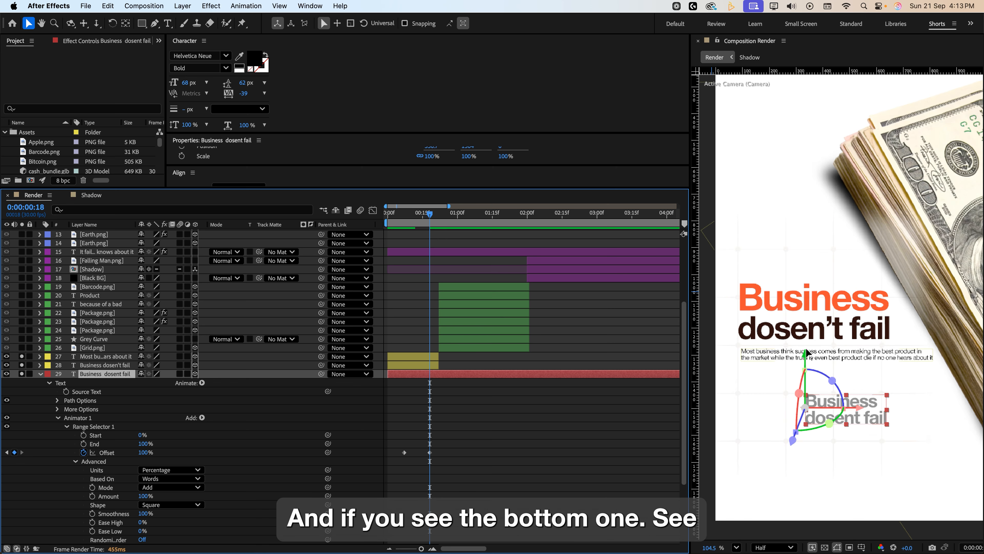
drag(390, 228, 427, 235)
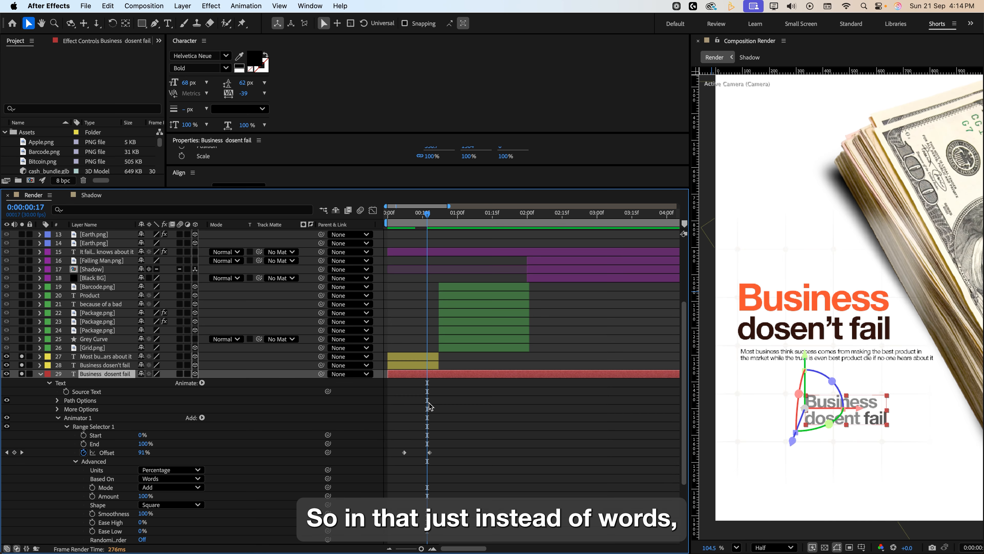
click(153, 480)
click(163, 489)
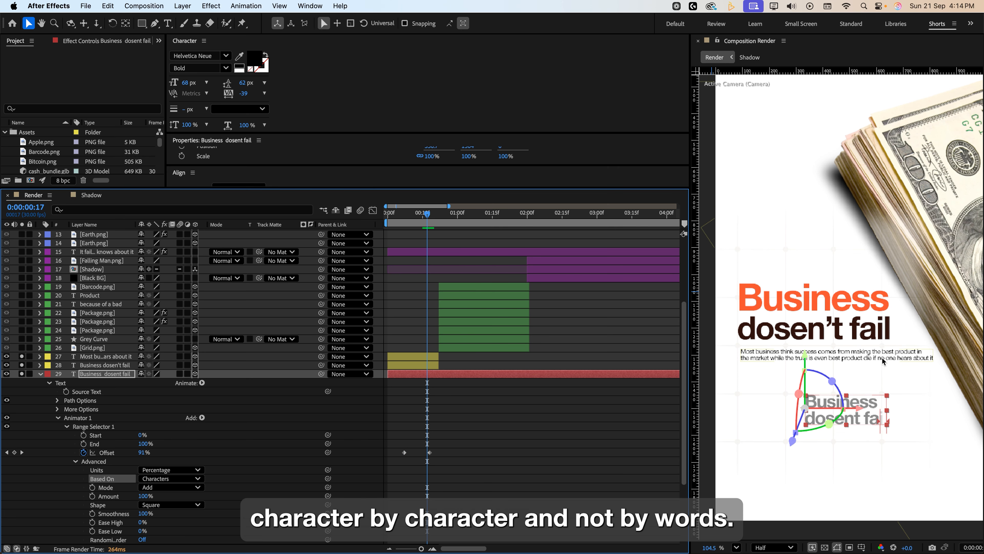
Delete the new text layer.
key(j)
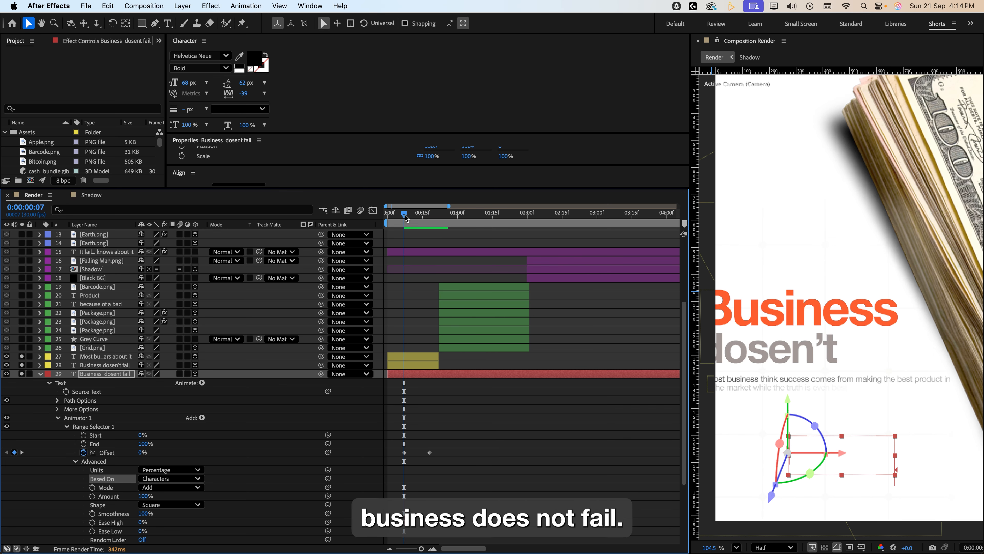
drag(406, 215, 430, 221)
key(Delete)
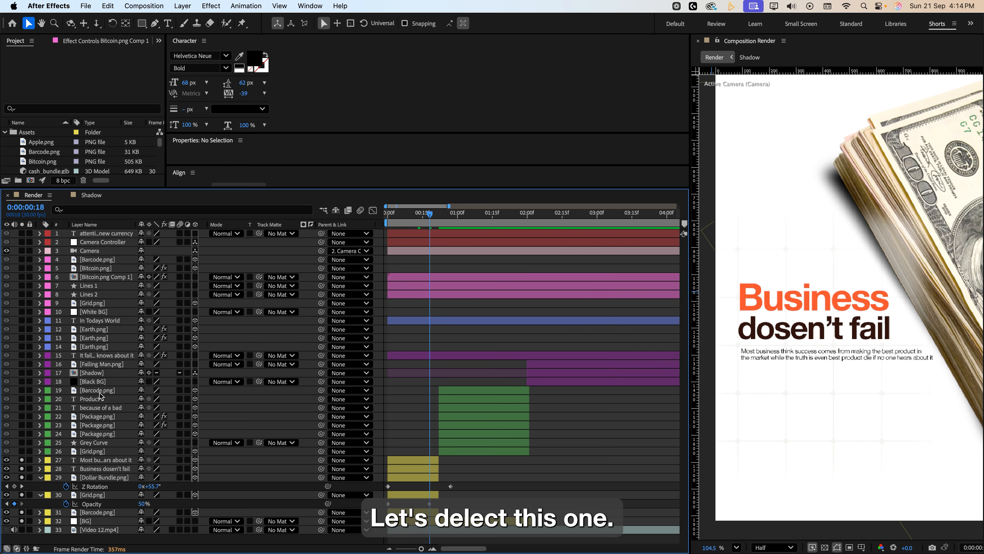
Scrub the timeline and open the New layer submenu to locate the Camera option.
click(394, 218)
drag(395, 219, 423, 224)
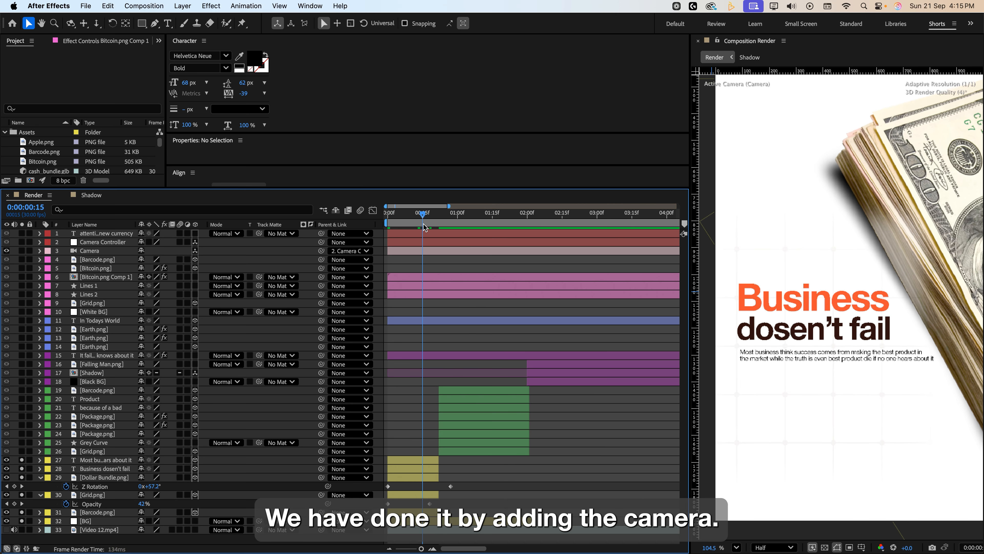
right_click(82, 539)
mouse_move(155, 418)
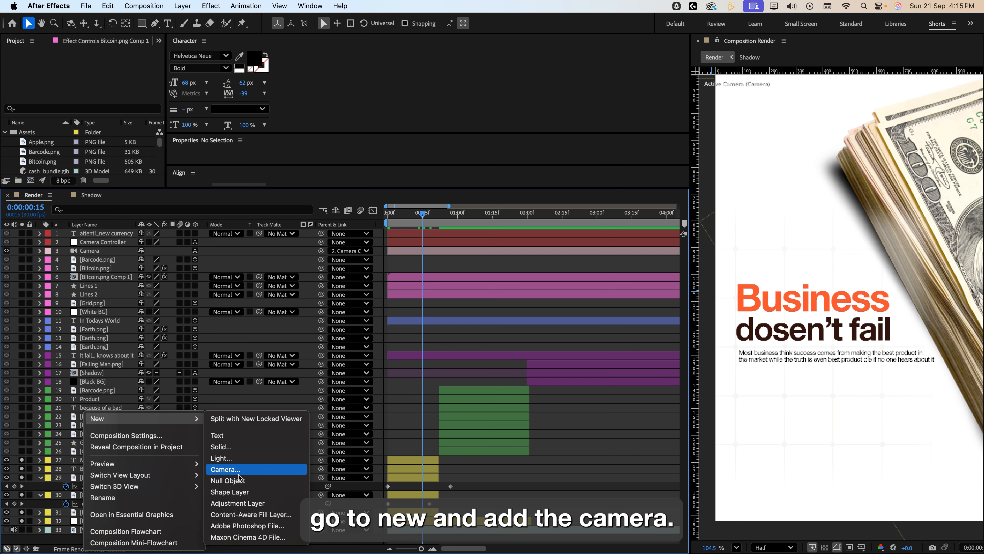
click(65, 544)
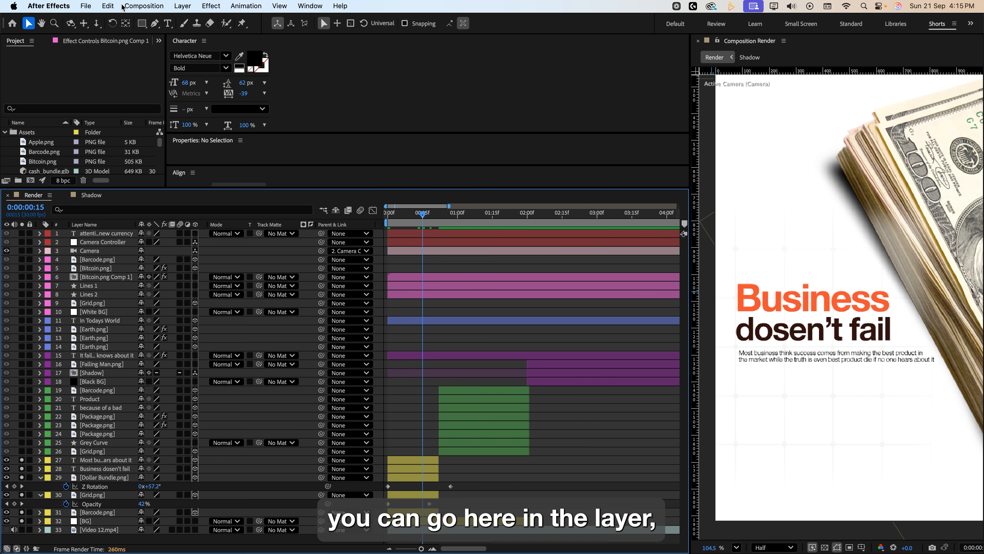
click(182, 6)
mouse_move(182, 22)
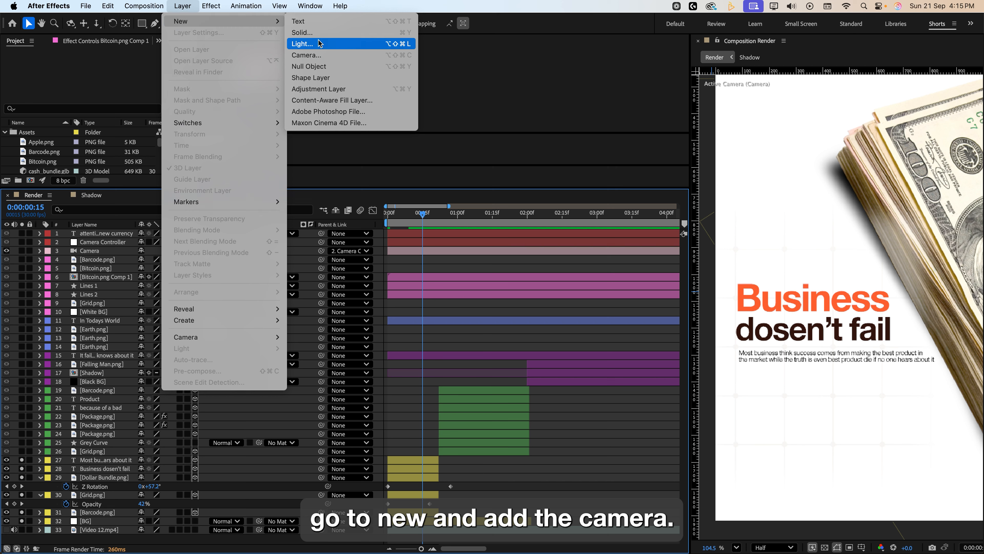
click(315, 59)
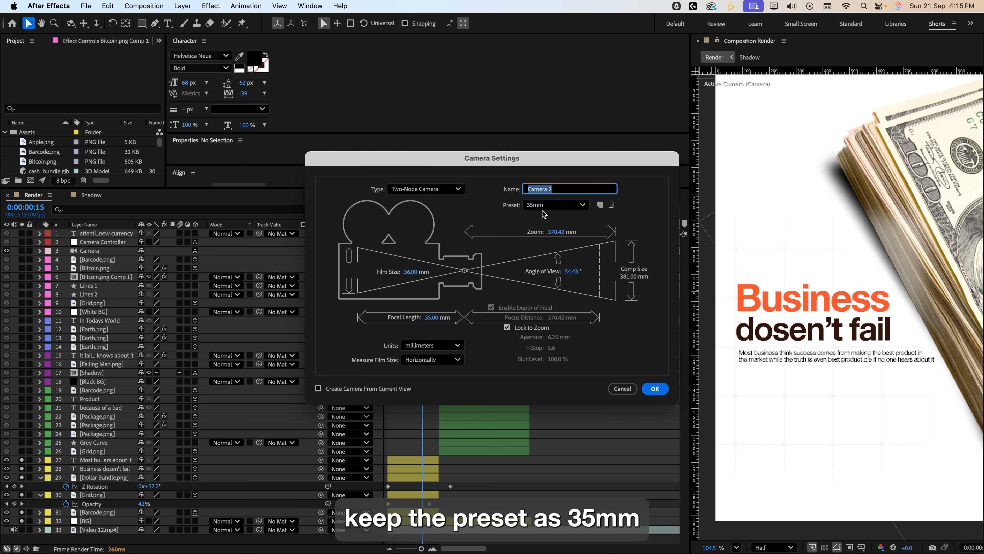
click(623, 388)
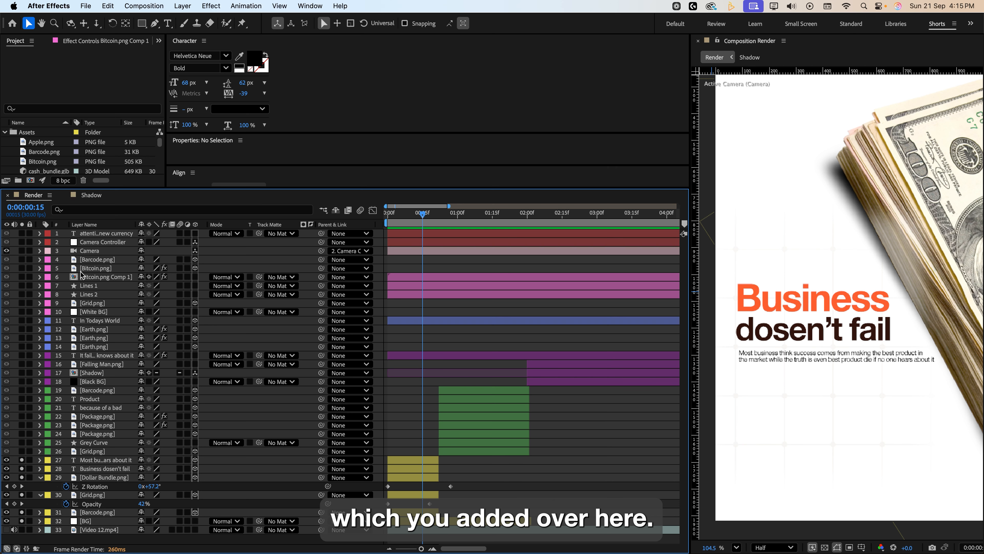
Parent the Camera layer to the Camera Controller null layer.
click(88, 252)
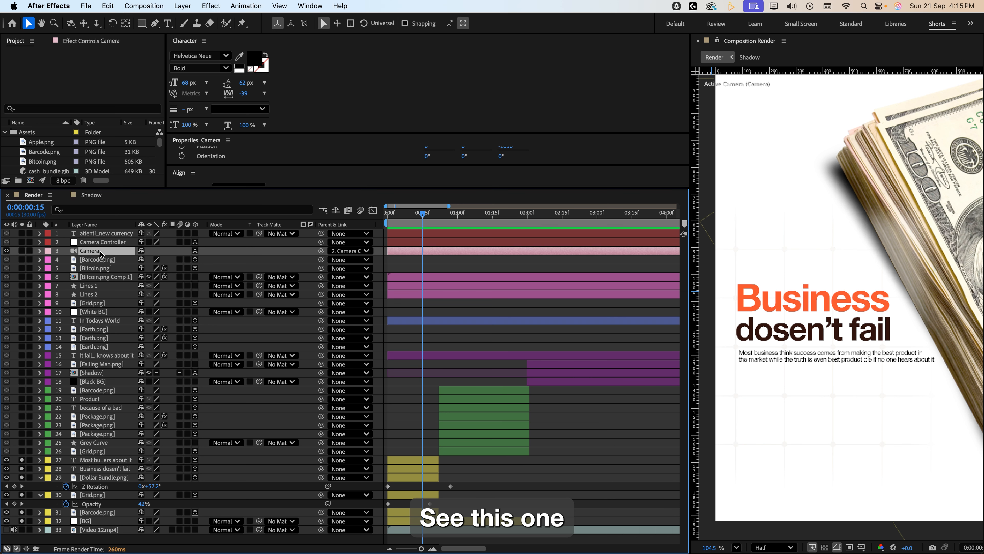
click(105, 243)
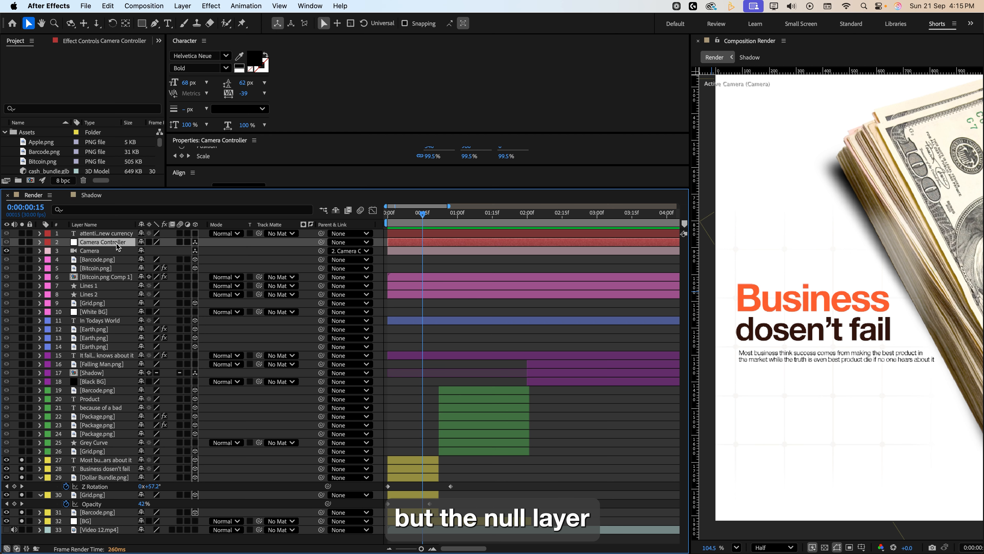
right_click(129, 537)
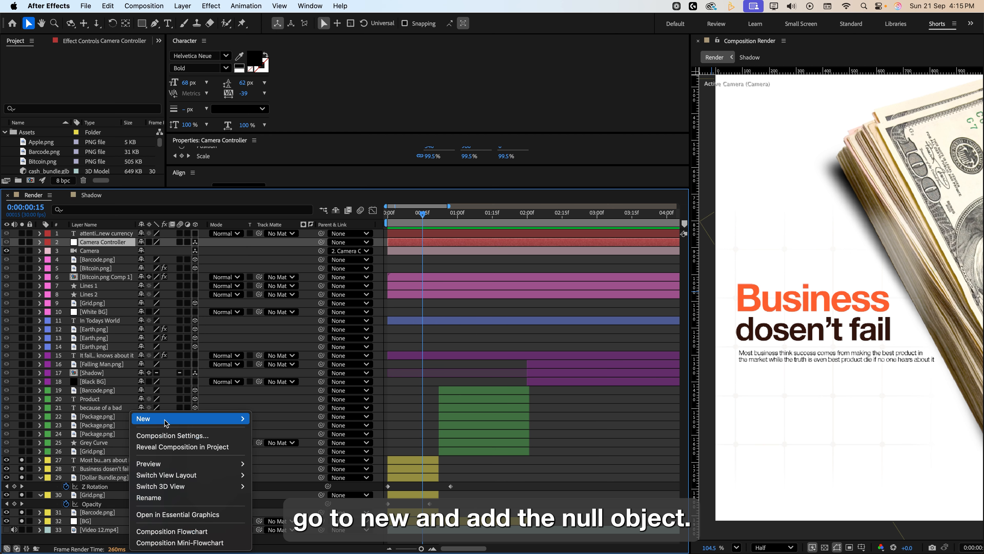
mouse_move(186, 419)
click(83, 246)
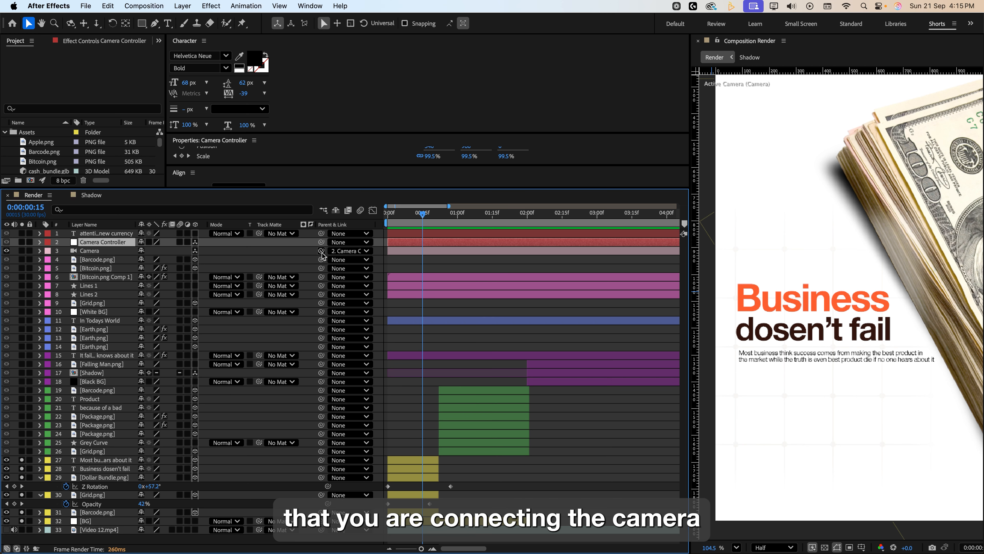
drag(322, 254, 111, 244)
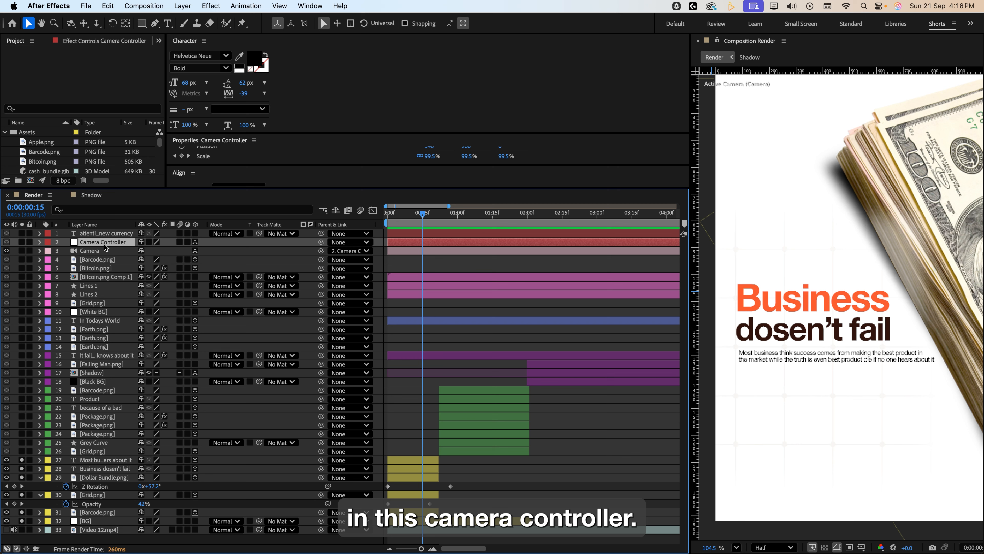
Set the Camera Controller's Scale at the start of the composition to 57%.
key(u)
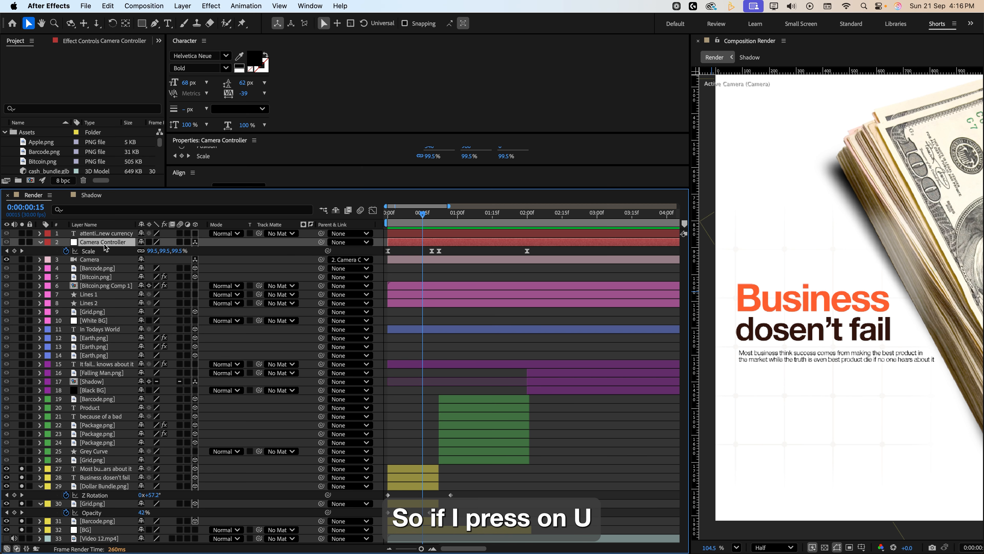
drag(422, 215, 369, 219)
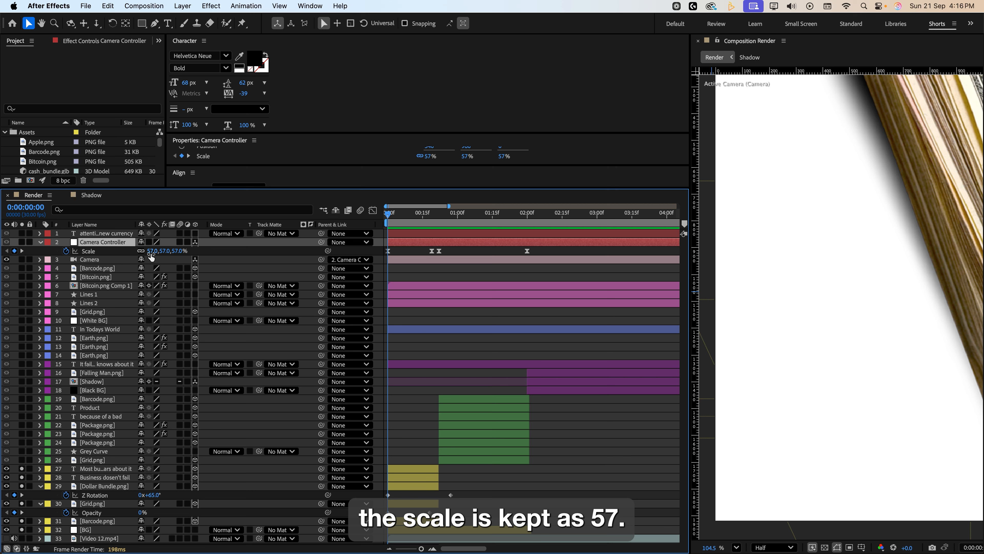
mouse_move(152, 257)
mouse_down()
mouse_move(184, 255)
mouse_move(162, 256)
mouse_up()
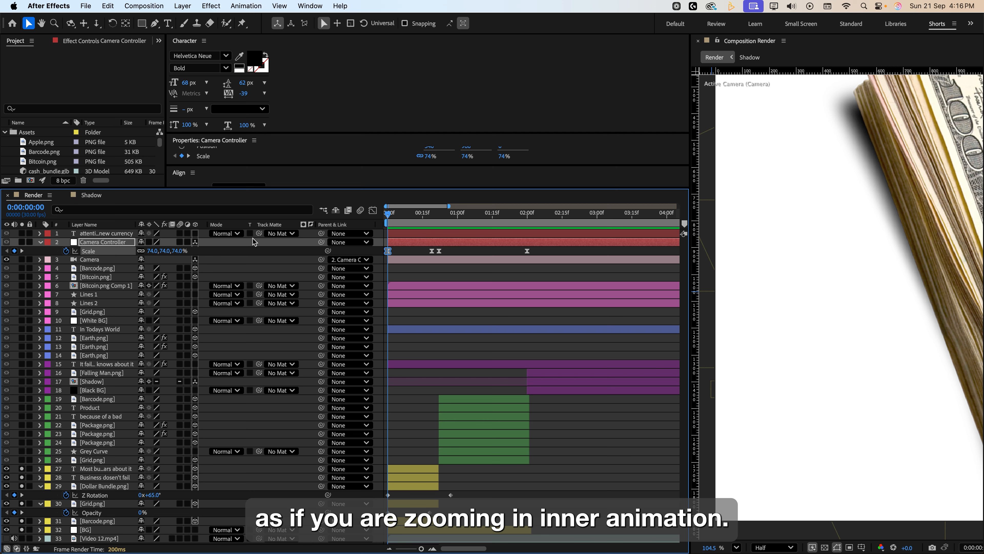
click(167, 251)
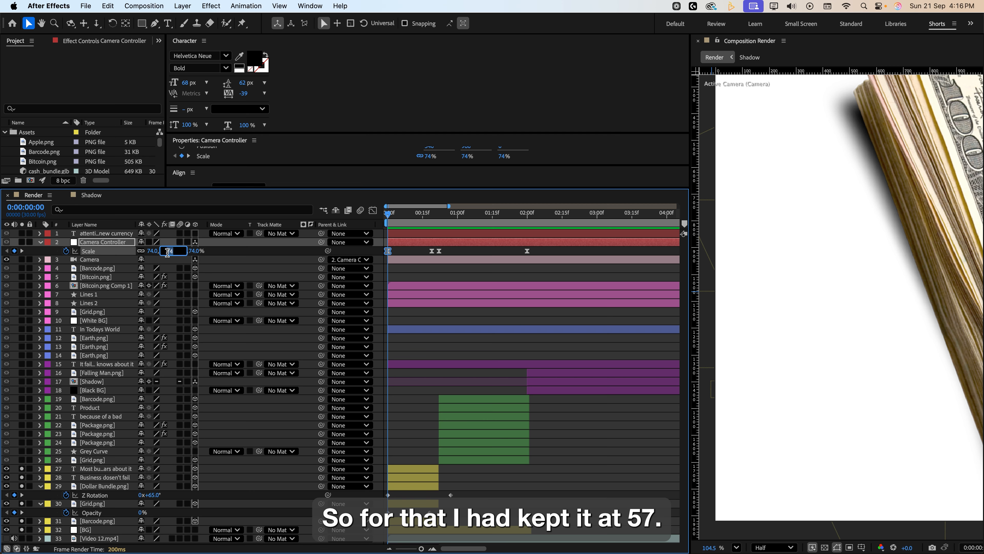
text(57)
key(Return)
Scrub the timeline and inspect the yellow-labelled layers, then collapse all layer properties.
drag(392, 219, 432, 224)
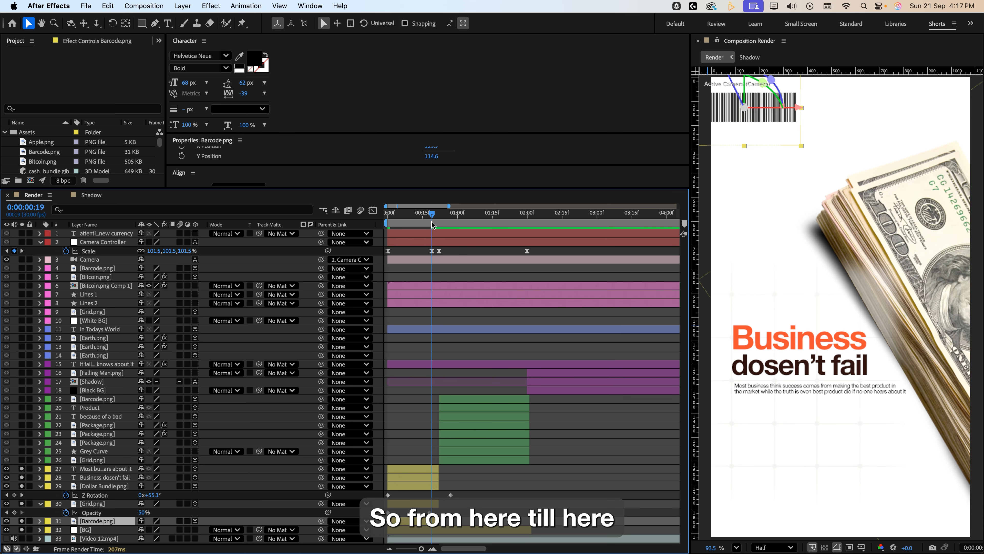
mouse_move(432, 224)
mouse_down()
mouse_move(389, 227)
mouse_move(432, 228)
mouse_up()
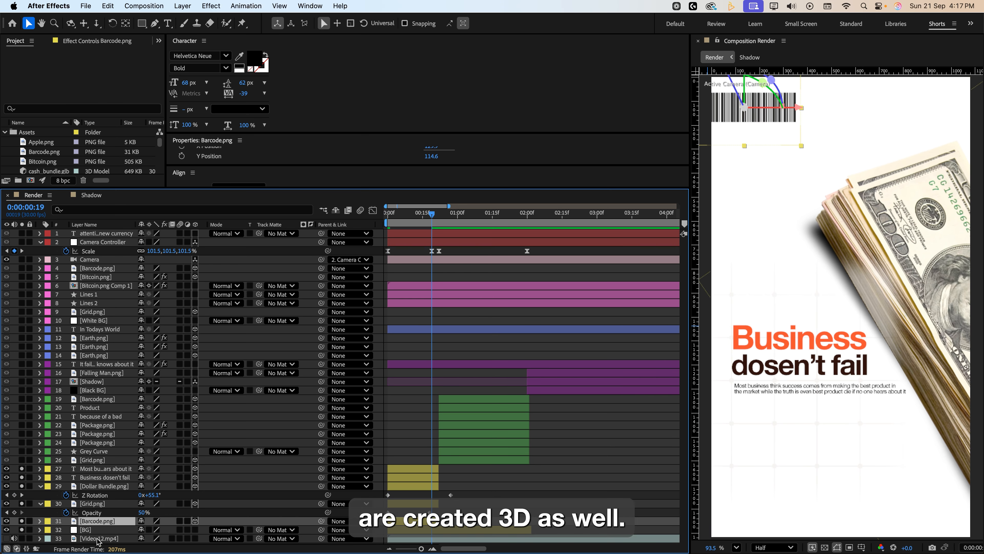
click(116, 469)
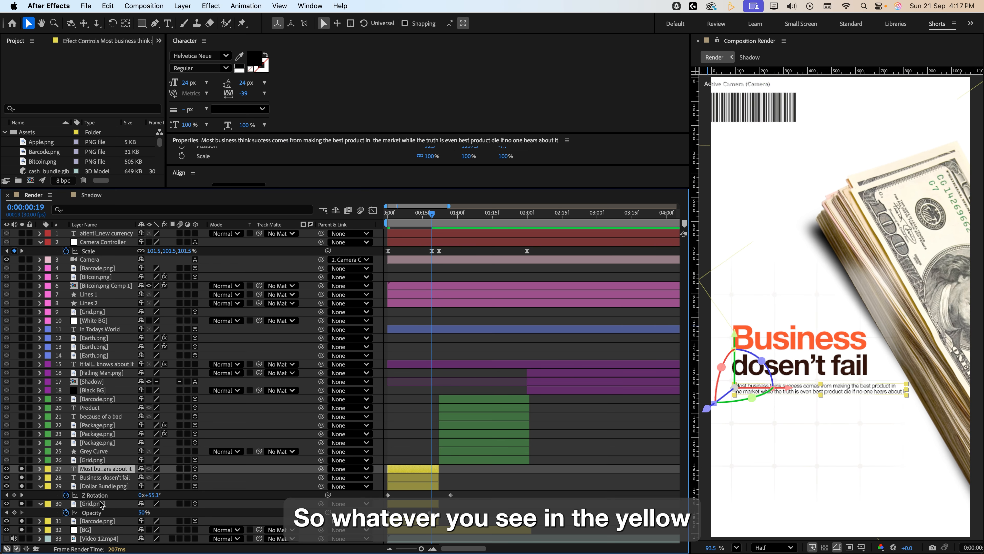
shift+click(100, 521)
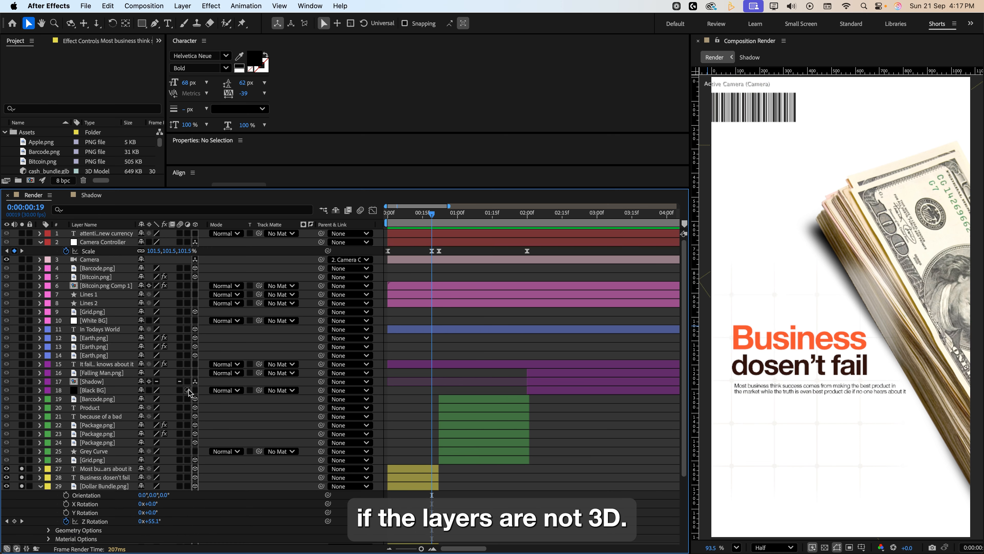
key(super+a)
key(u)
key(u)
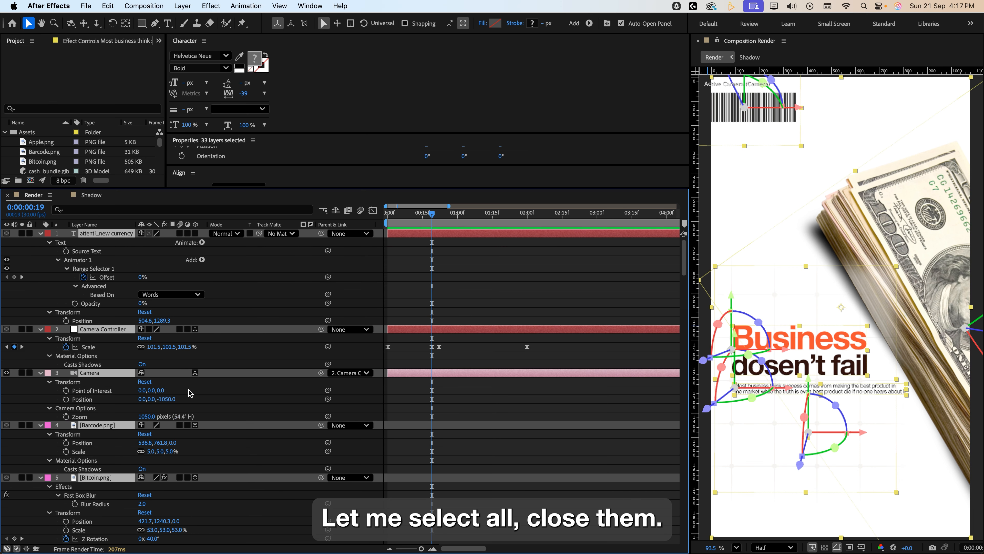
key(u)
Toggle the 3D switch of the Business doesn't fail text layer off and back on while scrubbing to compare.
click(99, 468)
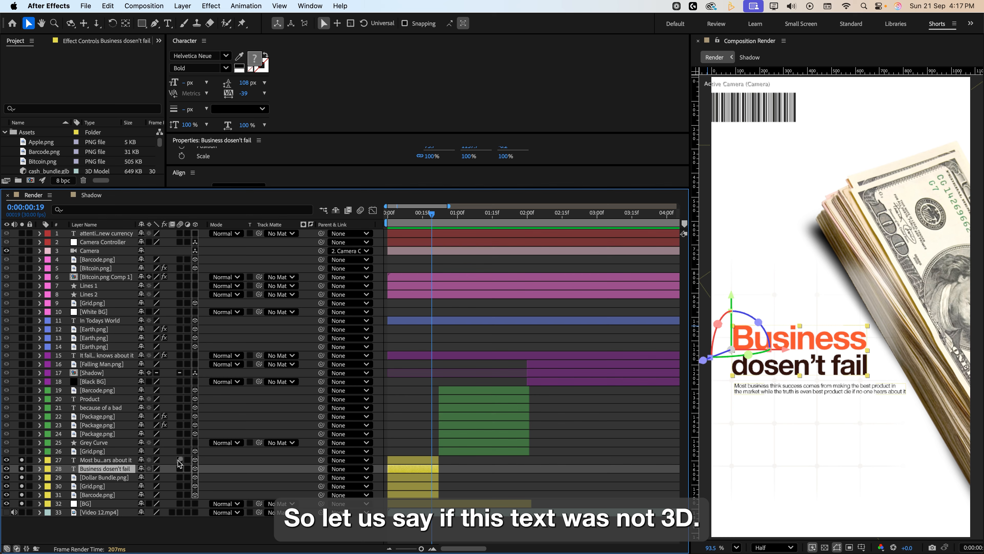
click(194, 468)
drag(431, 214, 444, 240)
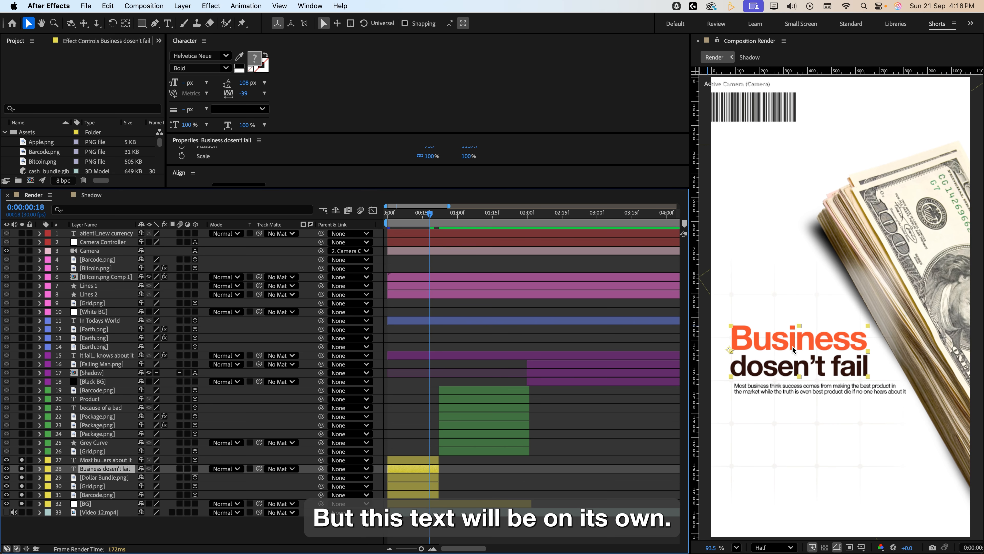
click(195, 469)
drag(386, 224, 432, 225)
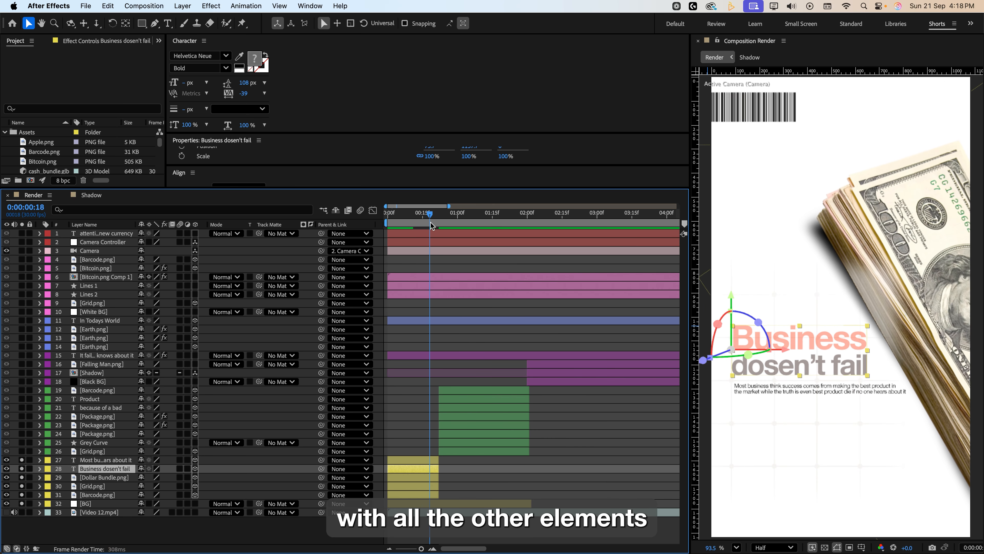
Play back the composition from the start to preview the text reveal.
click(766, 364)
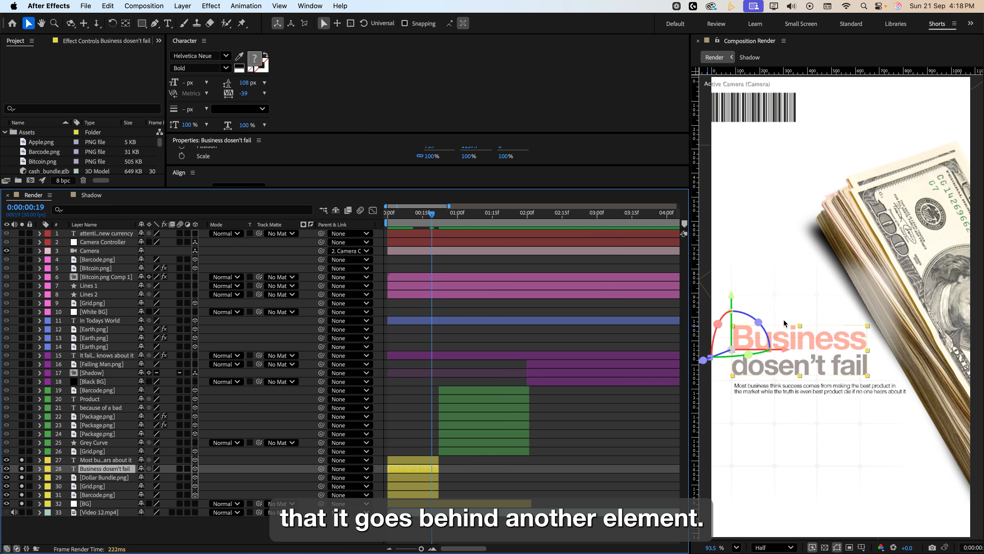
drag(705, 365, 703, 353)
drag(410, 217, 387, 221)
key(space)
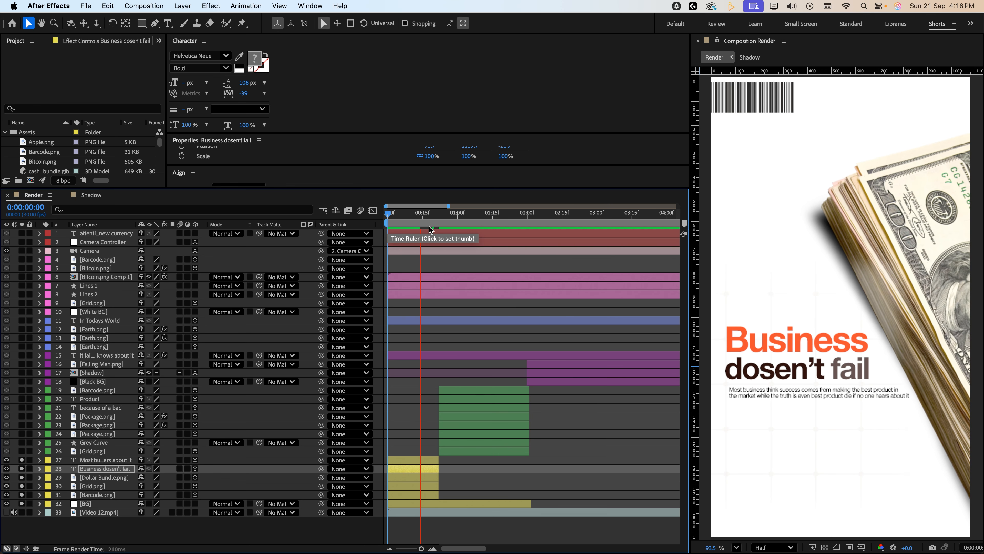
key(space)
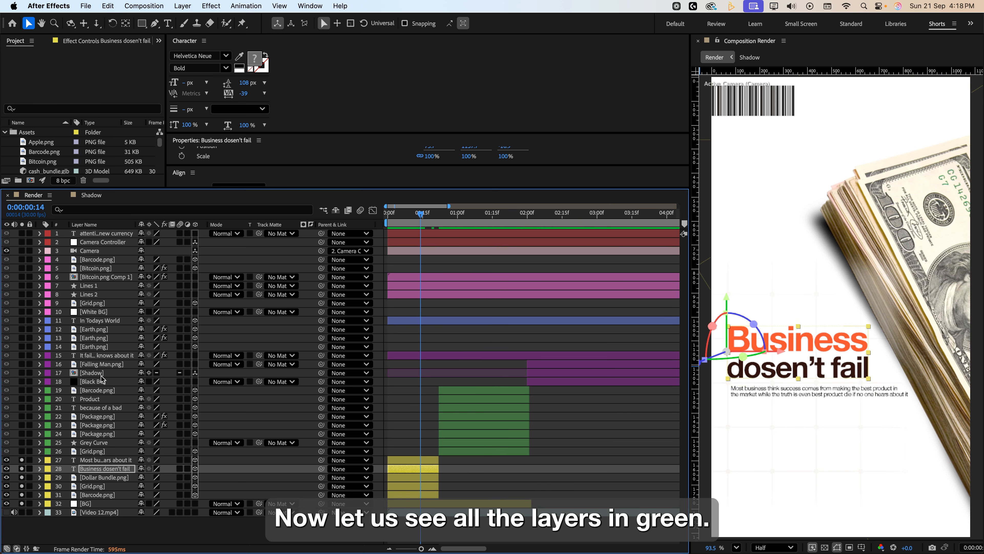
Scrub the timeline and examine the Grid and Grey Curve layers in the viewer.
drag(420, 213, 518, 224)
click(93, 452)
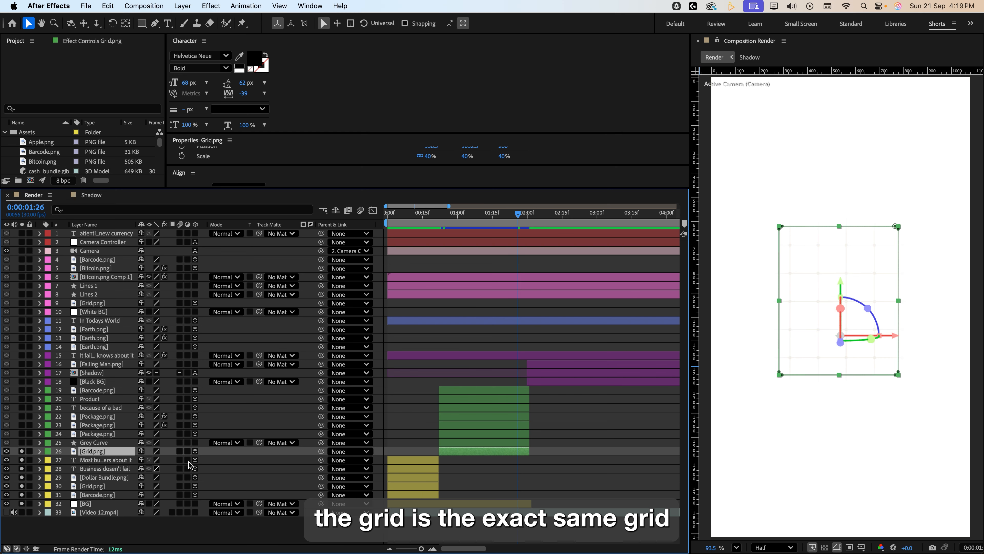
click(93, 442)
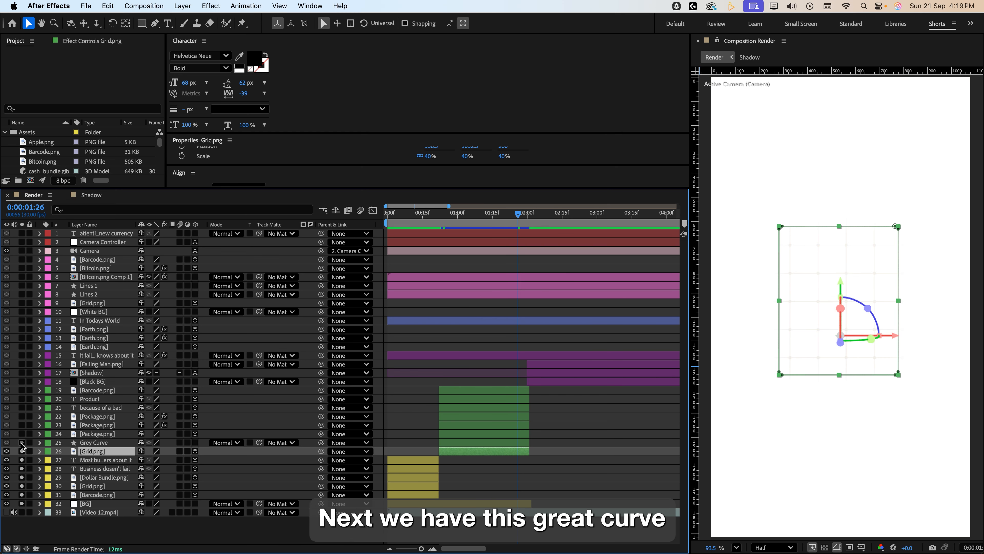
click(442, 224)
drag(442, 224, 518, 238)
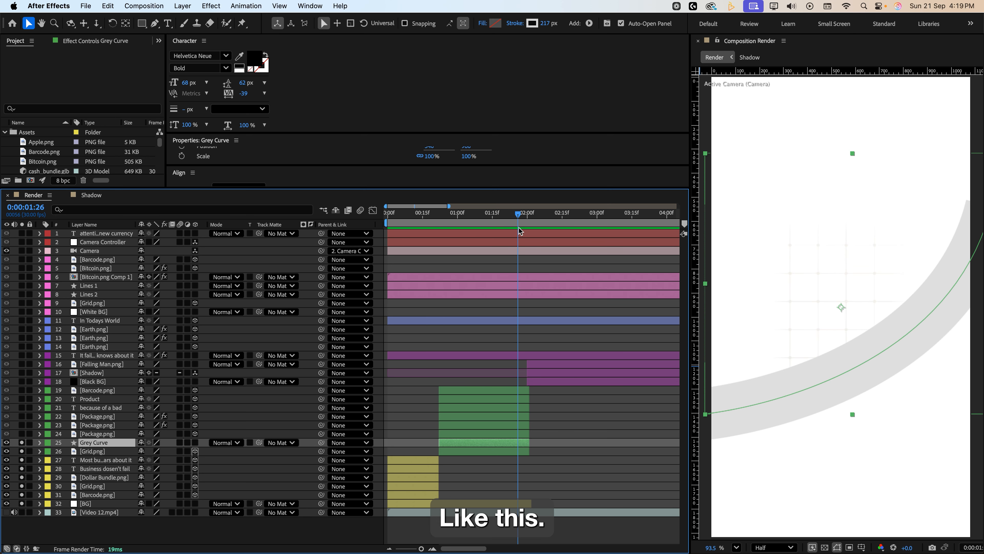
scroll(944, 334, down, 3)
scroll(942, 336, down, 1)
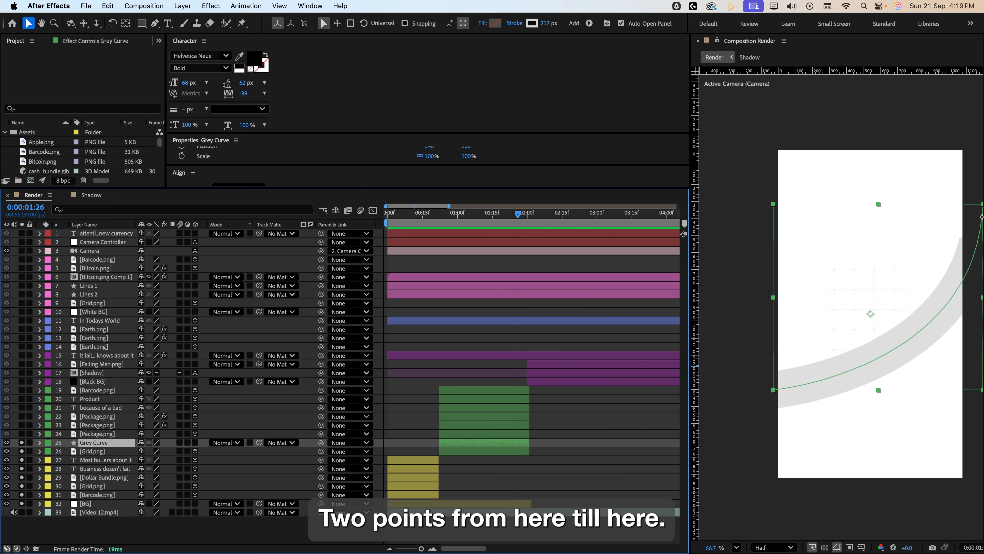
click(168, 448)
Draw a curved path with the Pen tool across the lower composition and set its stroke width to 195 px.
click(155, 24)
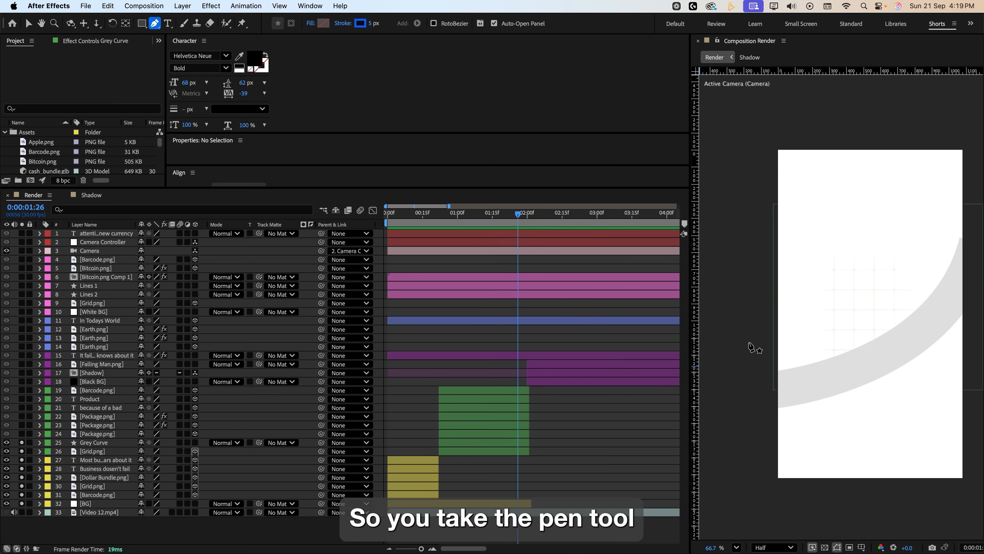
drag(785, 426, 726, 408)
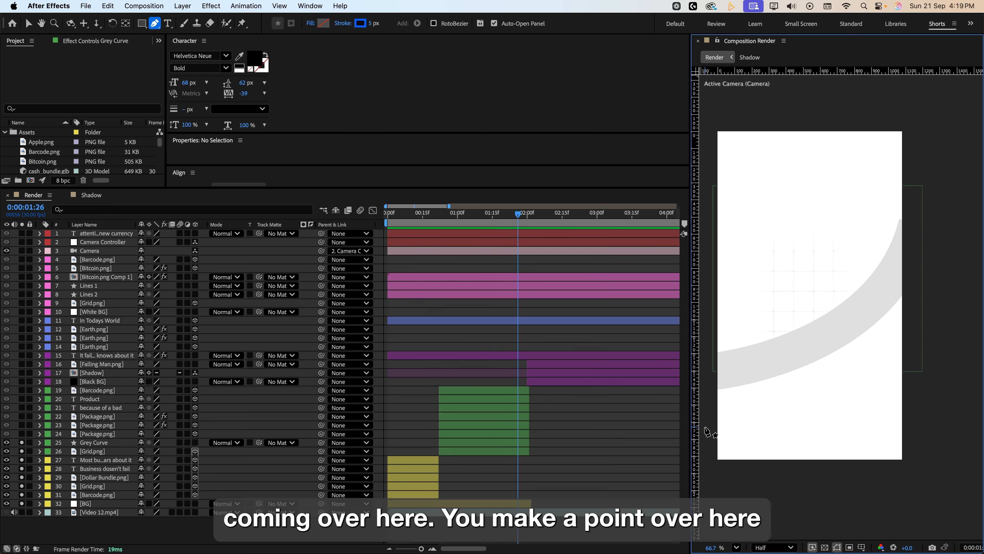
click(706, 427)
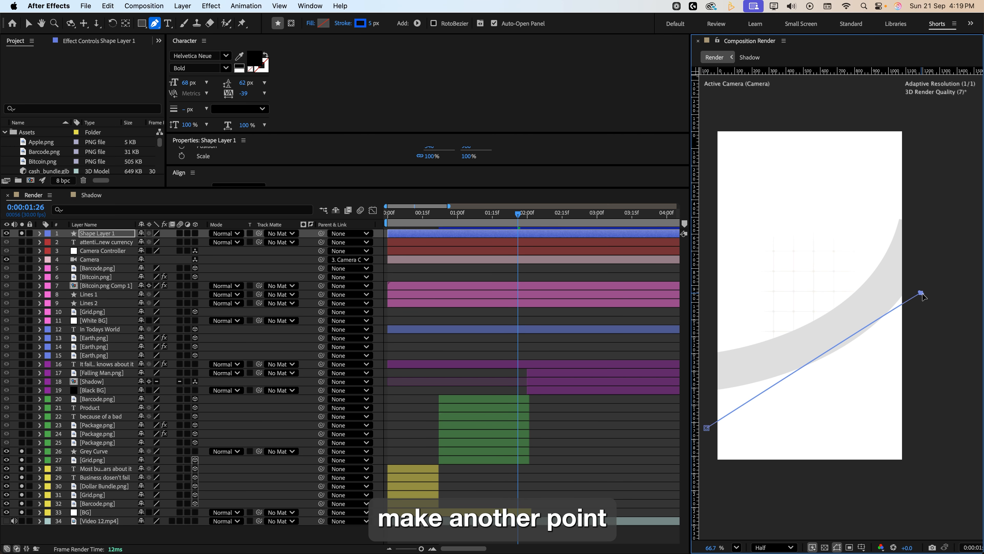
drag(921, 293, 921, 162)
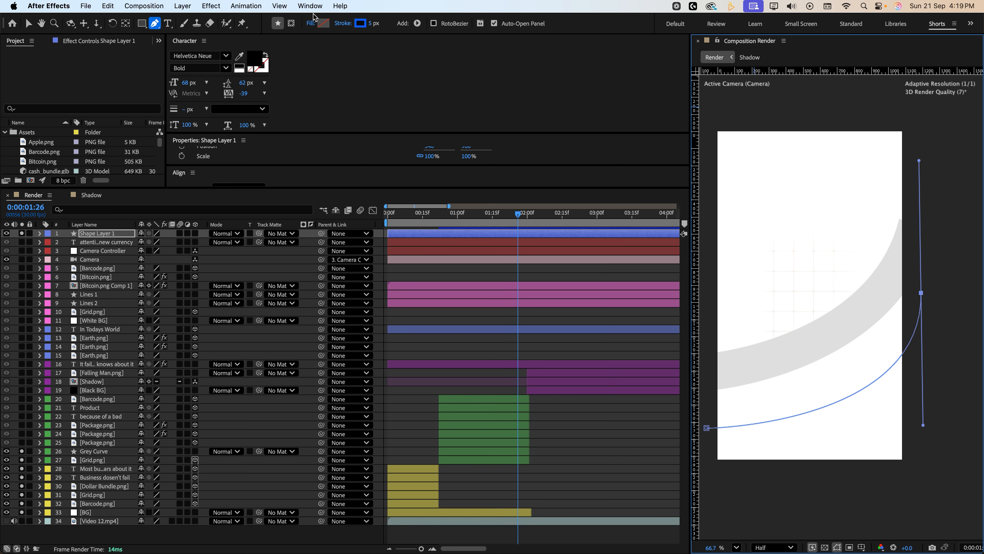
drag(374, 23, 457, 27)
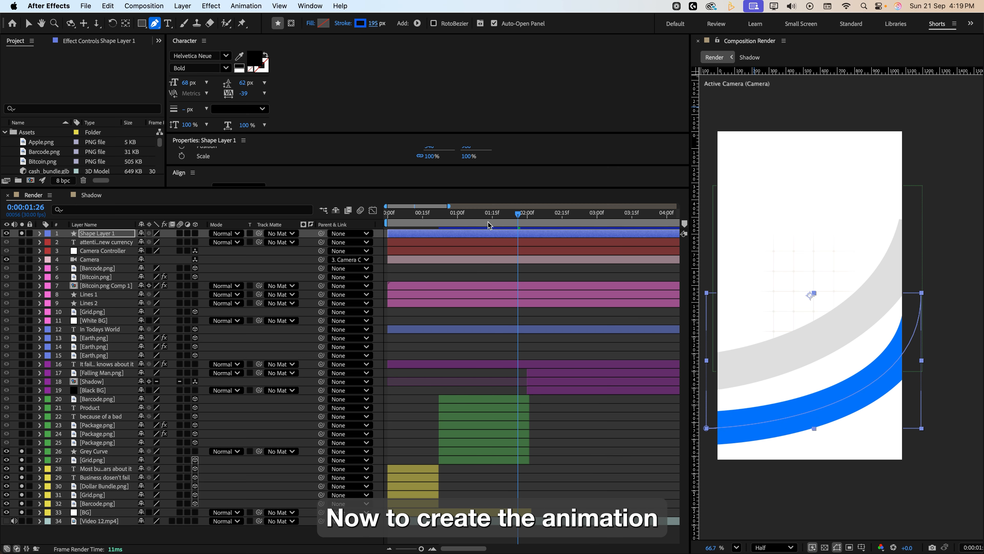
Add Trim Paths to the new shape layer and expand its Trim Paths properties at 0:00:00:28.
click(40, 233)
click(202, 242)
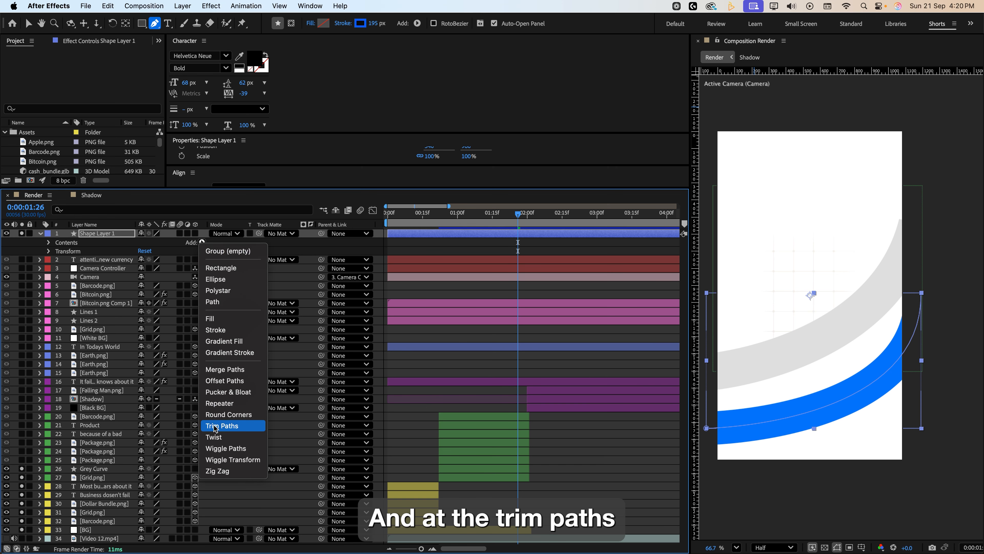
click(221, 425)
click(453, 224)
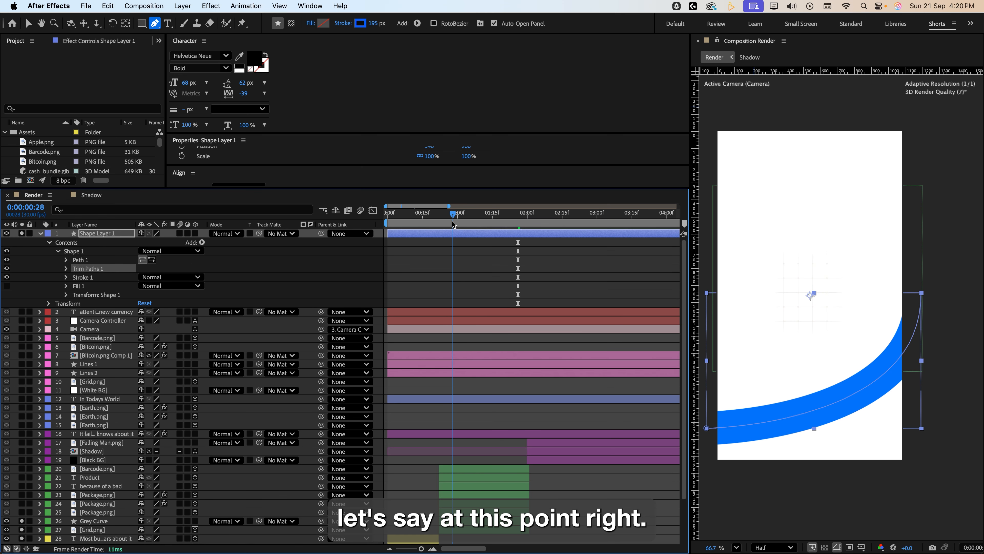
click(66, 269)
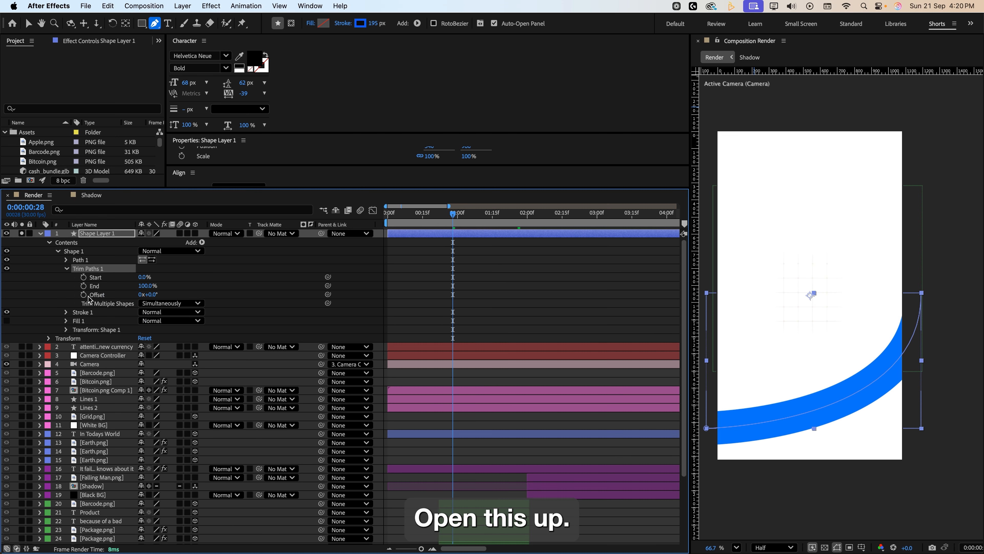
Keyframe the new shape's Trim Paths End at 0% at 0:00:00:27 and 100% at 0:00:02:00.
key(Page_Up)
click(103, 286)
click(83, 286)
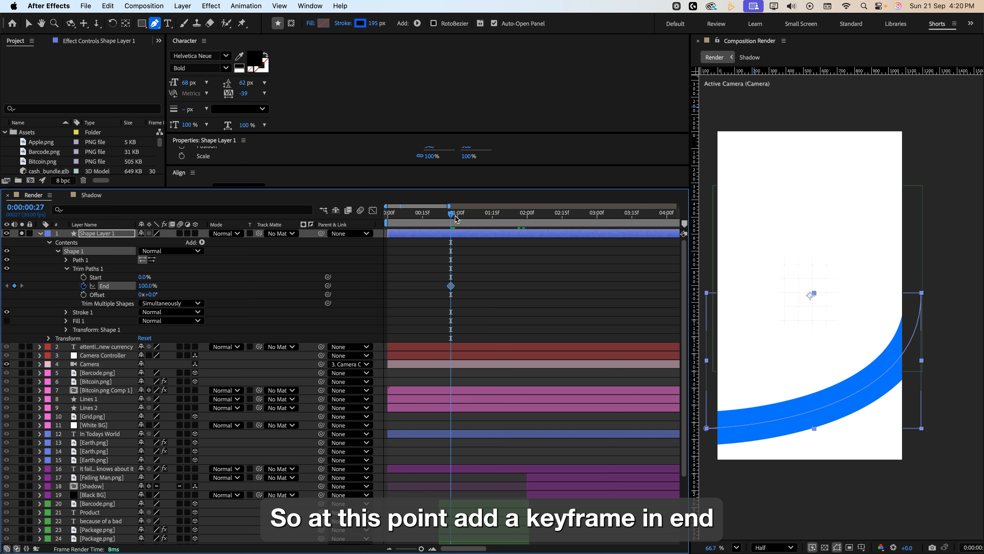
drag(456, 217, 526, 215)
click(14, 286)
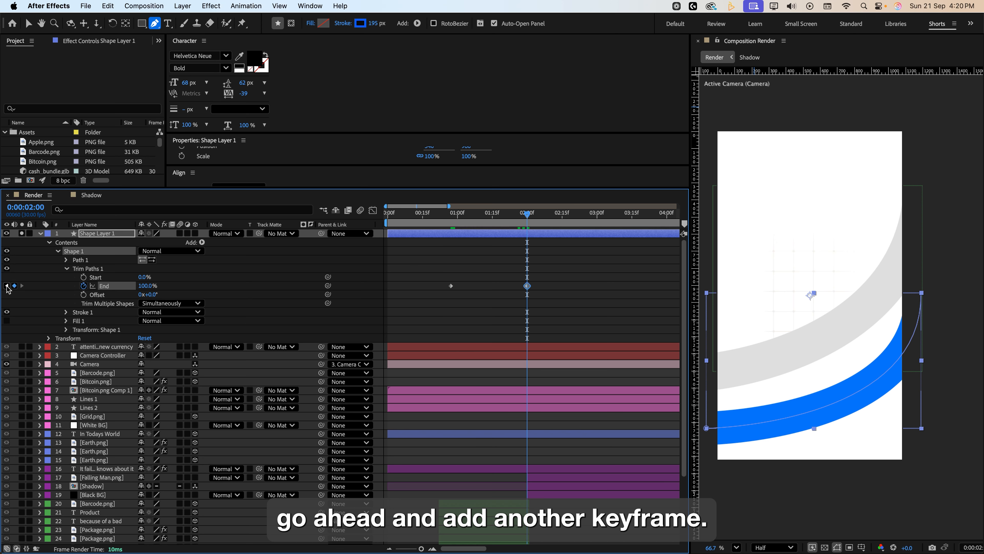
click(6, 286)
drag(148, 288, 120, 288)
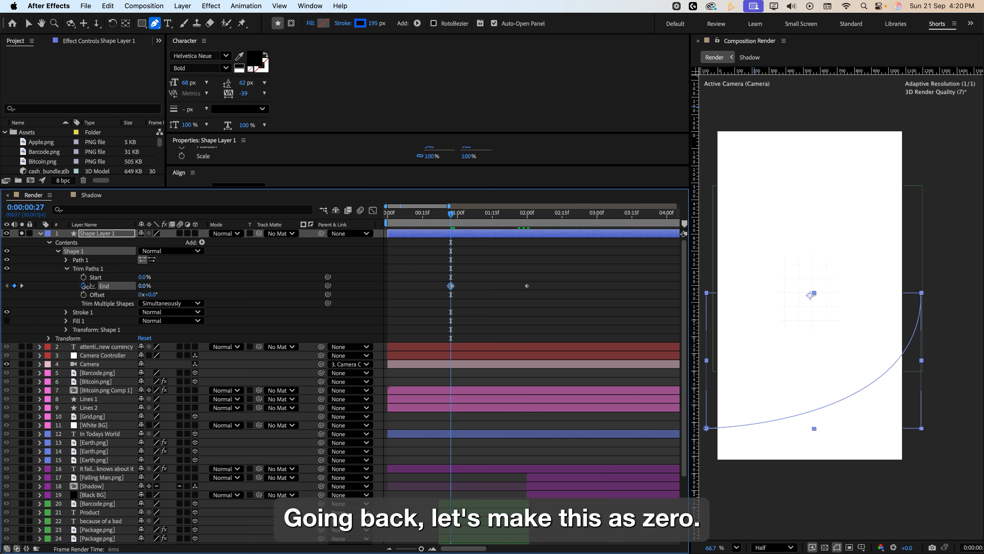
Preview the stroke reveal, then delete the practice shape layer.
key(space)
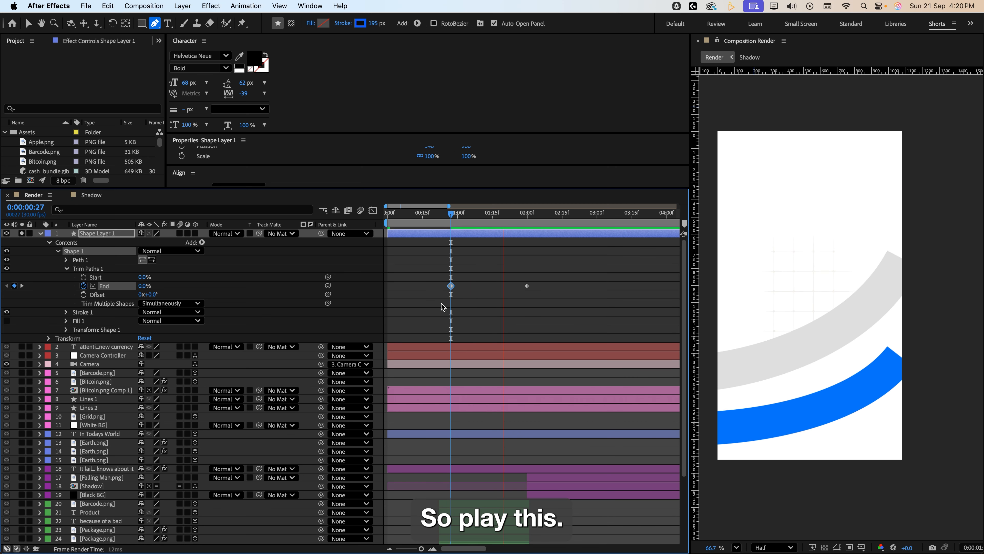
mouse_move(450, 220)
mouse_down()
mouse_move(527, 229)
mouse_move(452, 244)
mouse_up()
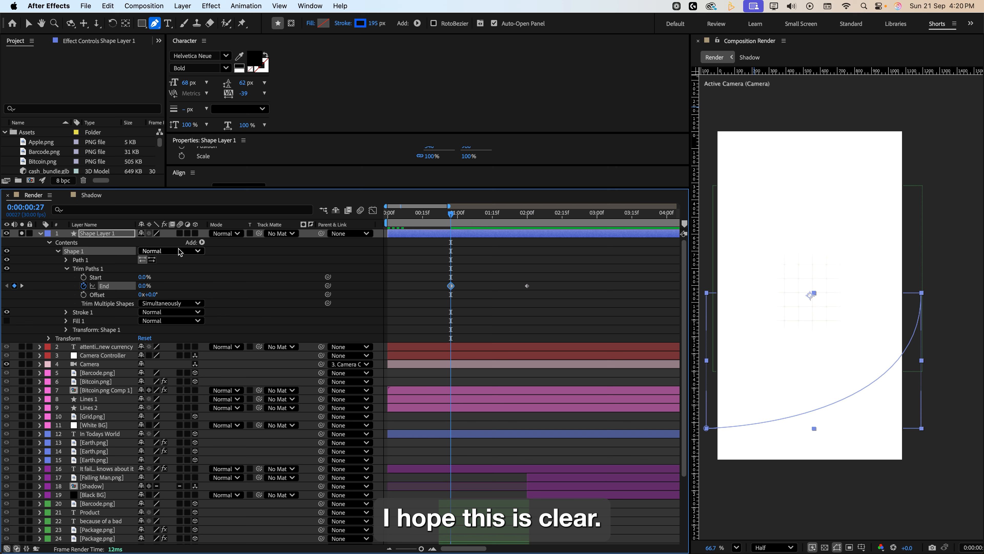
key(Delete)
Solo the three Package.png layers.
click(97, 434)
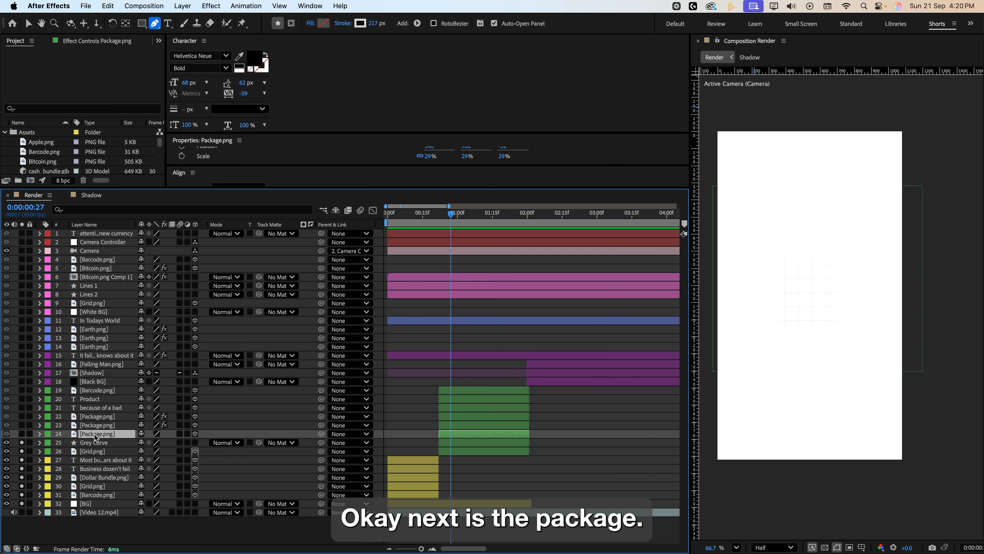
click(21, 434)
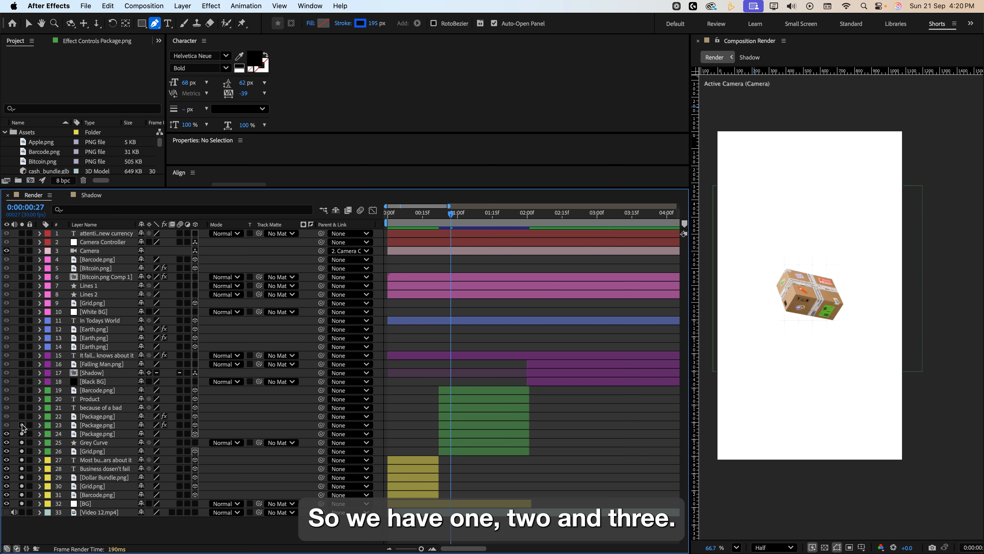
click(21, 424)
click(22, 416)
Inspect the largest Package.png layer's Z Rotation keyframes and rotation properties while scrubbing the timeline.
drag(450, 224, 530, 225)
click(93, 434)
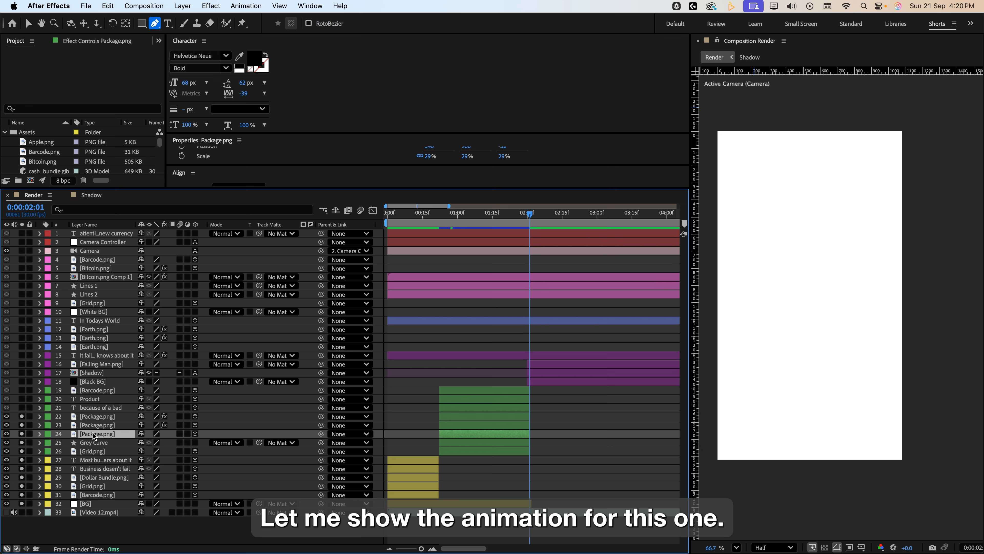
key(u)
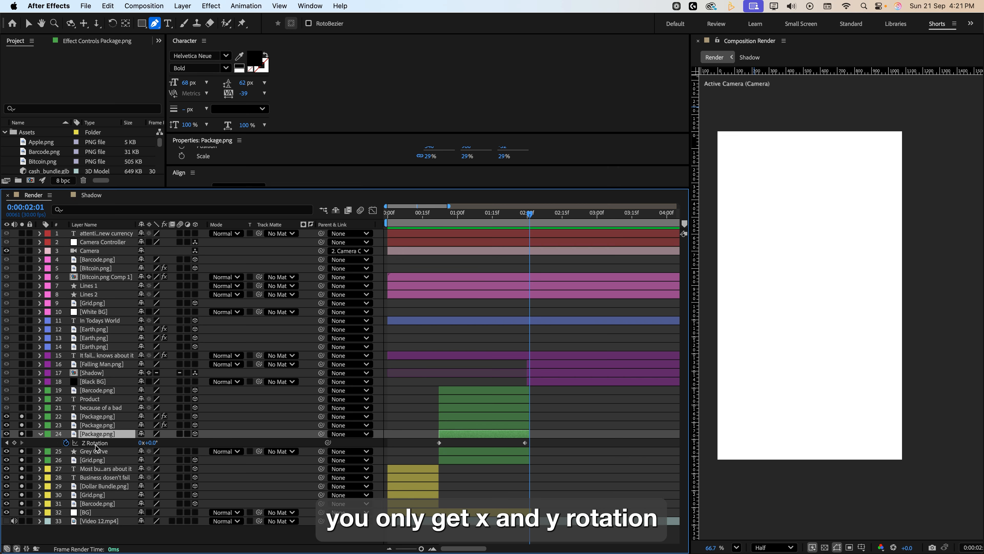
key(j)
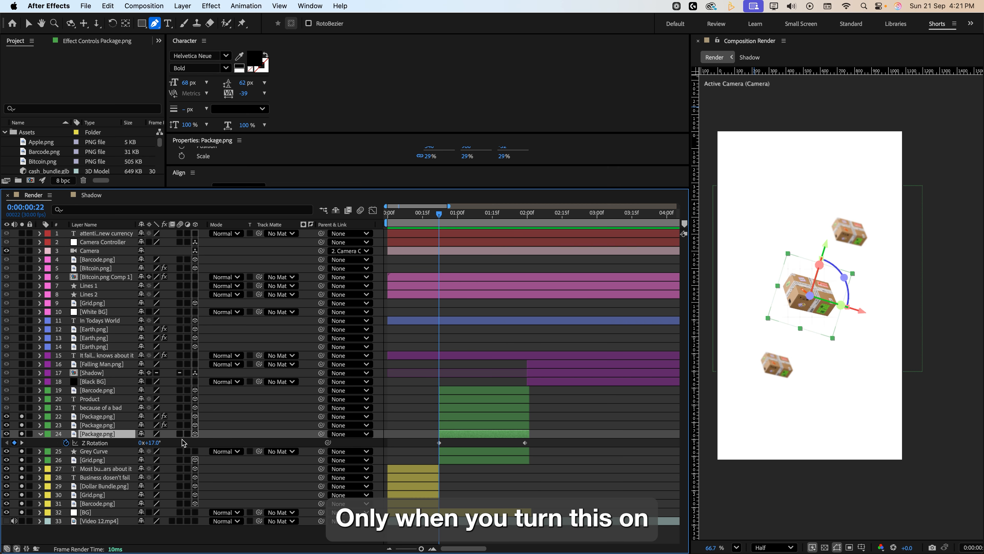
key(r)
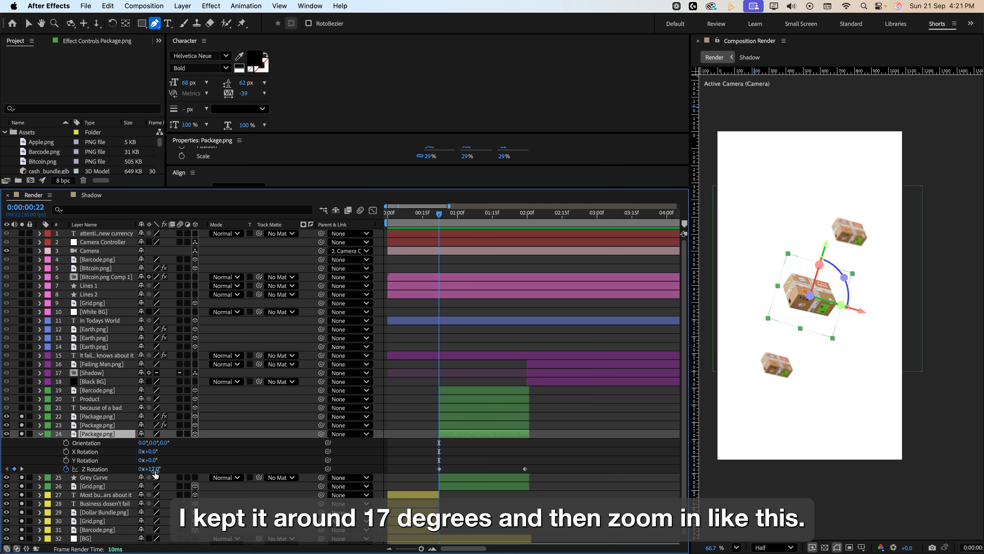
drag(439, 216, 525, 237)
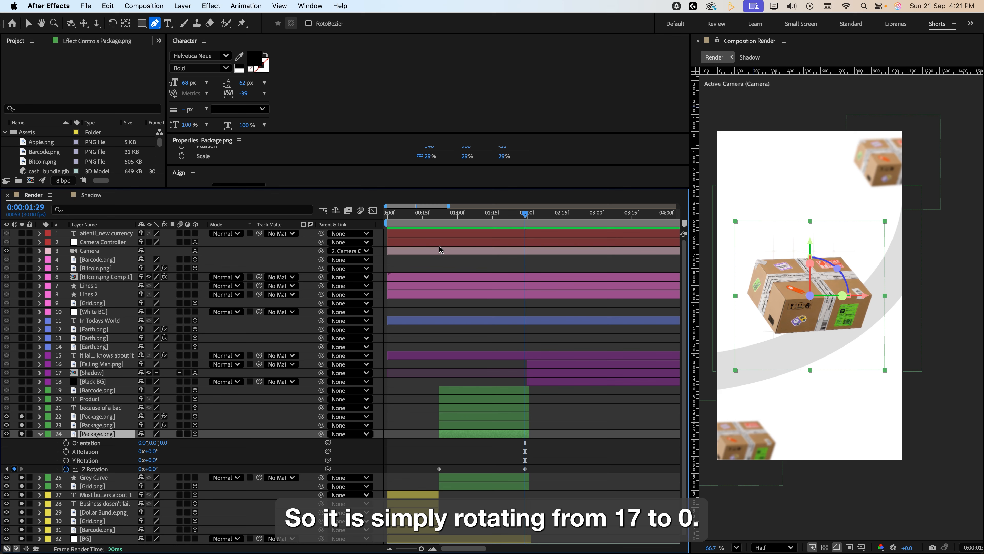
drag(438, 218, 459, 225)
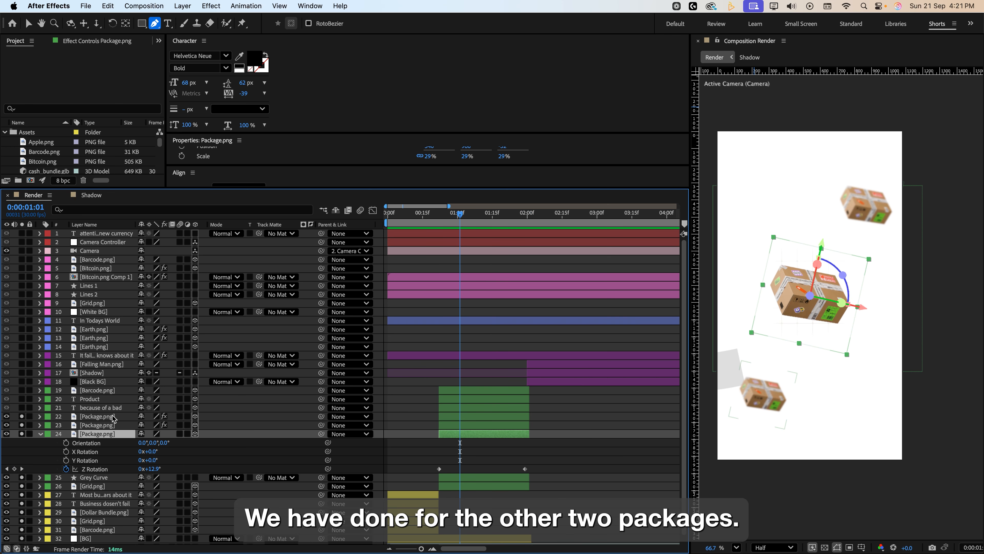
Reveal the Scale property of each of the three Package.png layers.
click(105, 425)
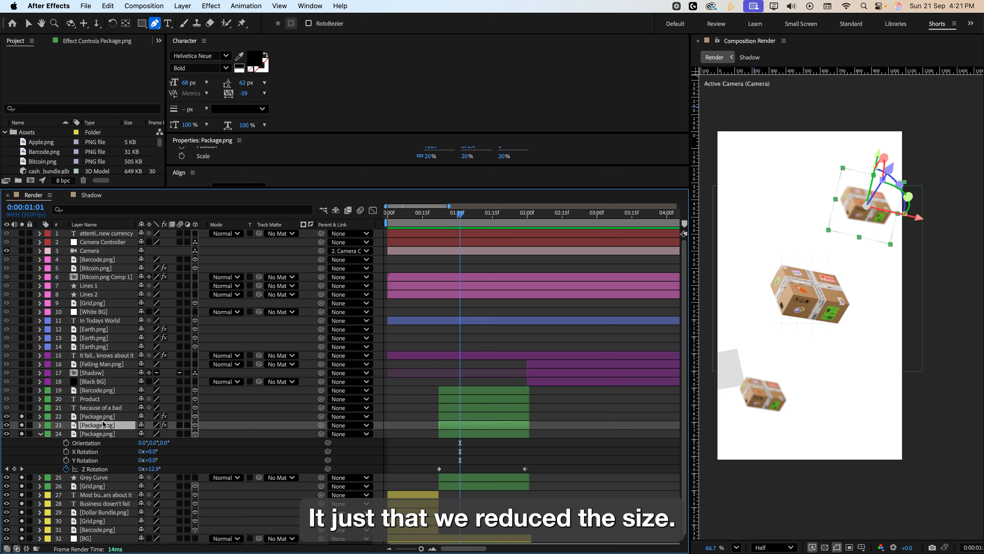
key(s)
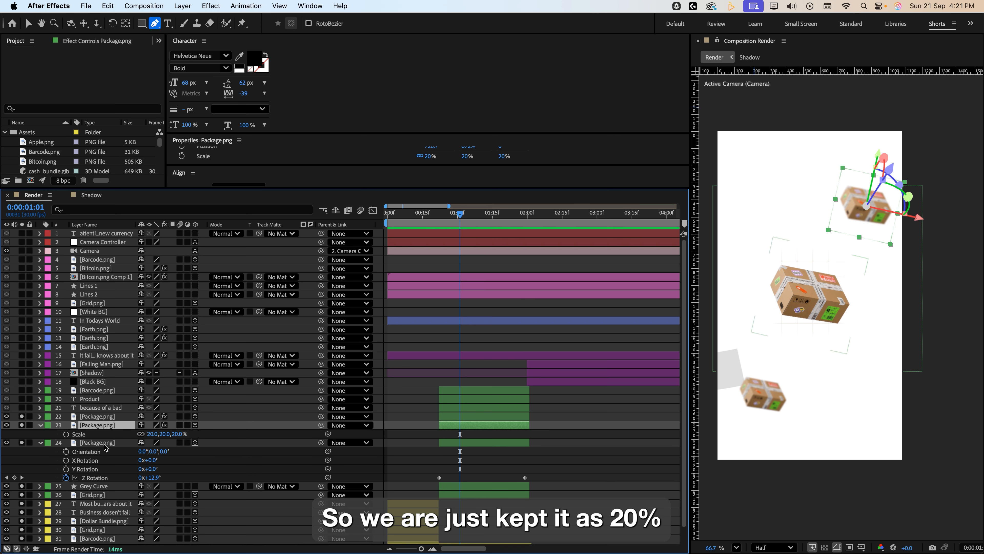
click(113, 443)
key(s)
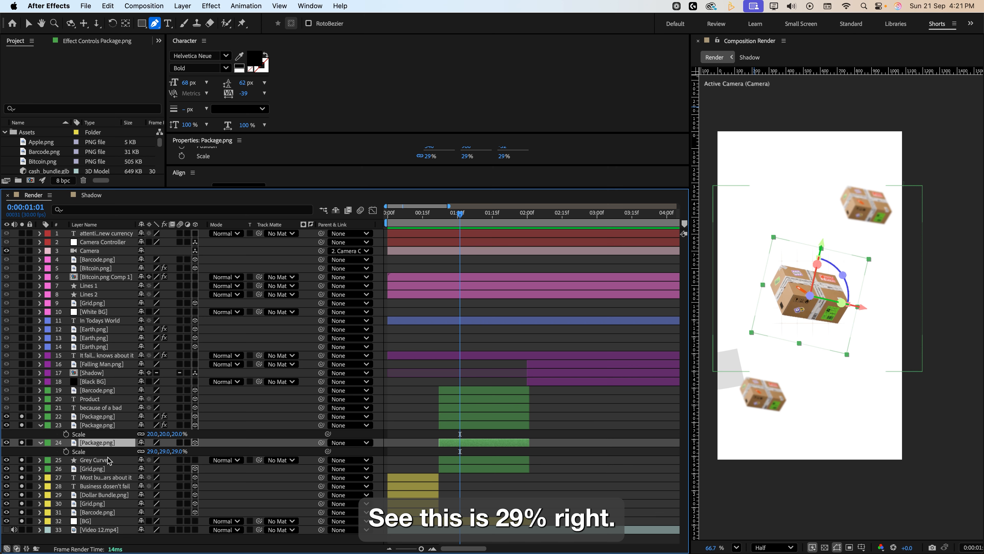
click(90, 426)
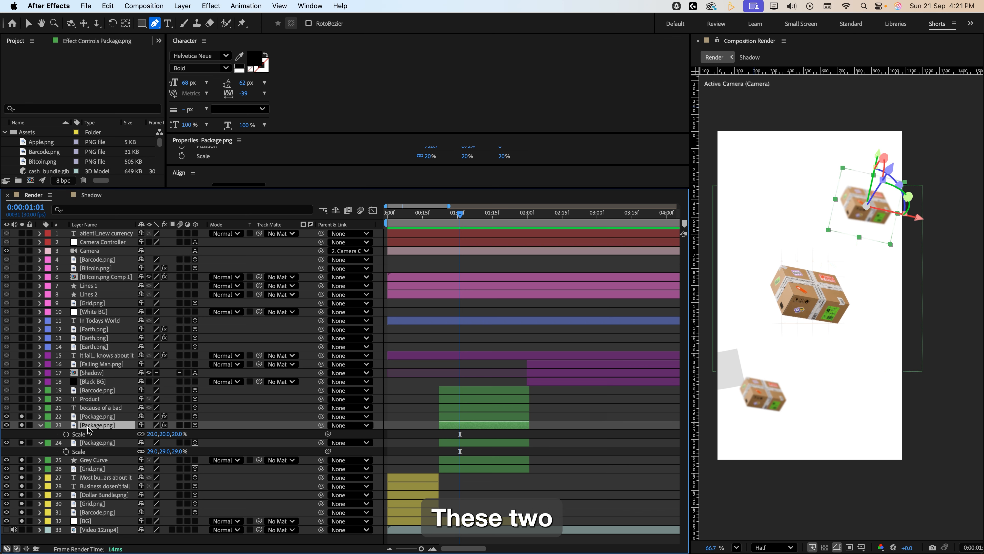
click(92, 417)
key(s)
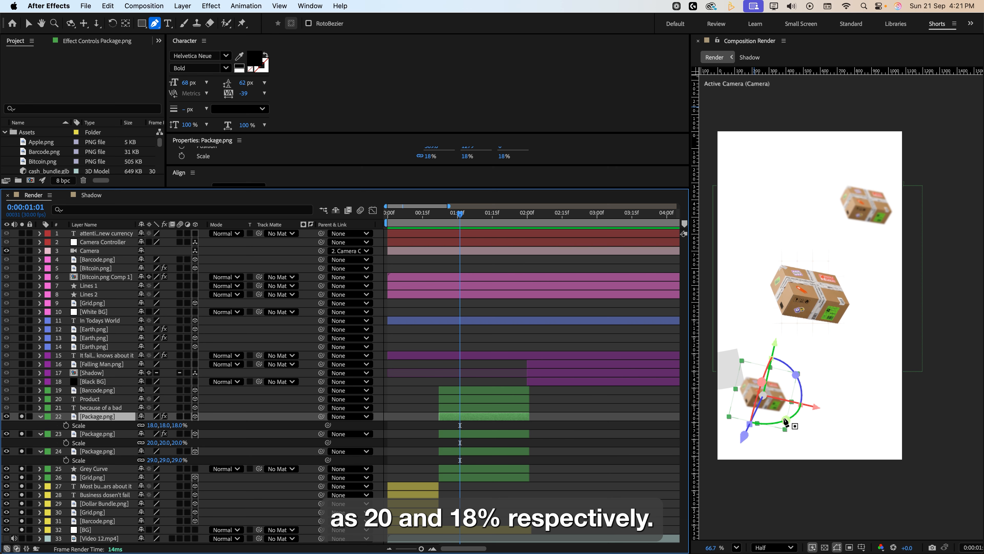
Examine the 'because of a bad' text layer's Animator 1 and Range Selector 1 properties.
click(435, 212)
click(515, 212)
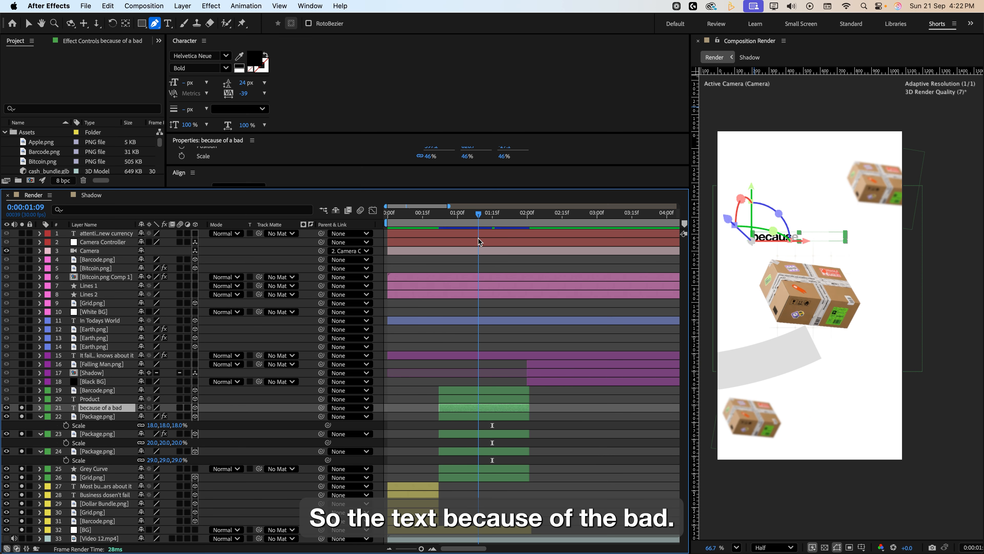
click(786, 223)
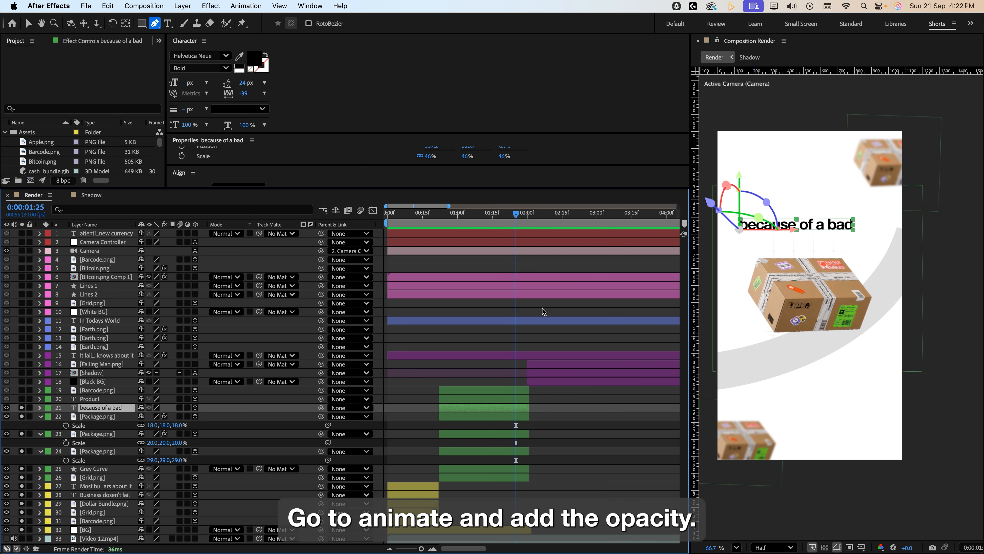
click(41, 407)
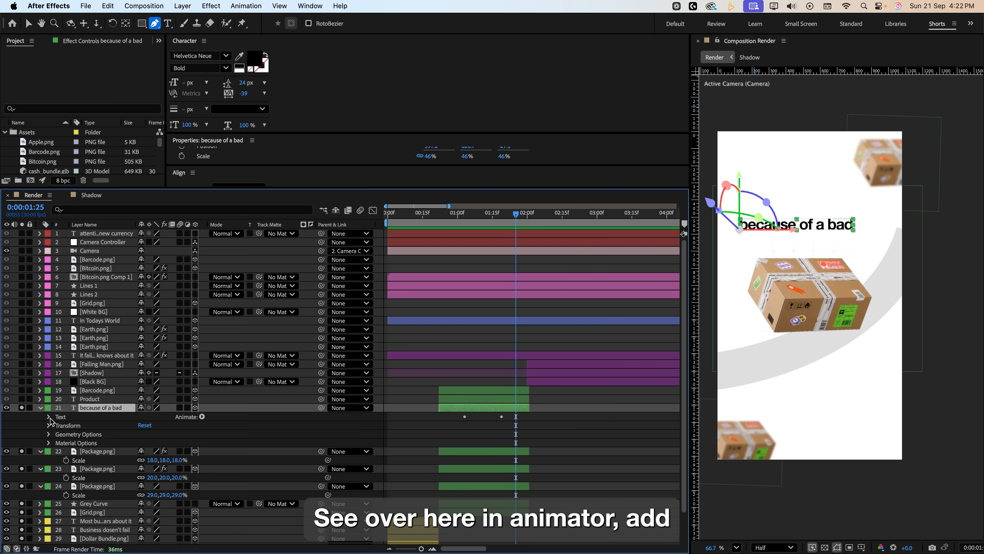
click(49, 417)
click(58, 451)
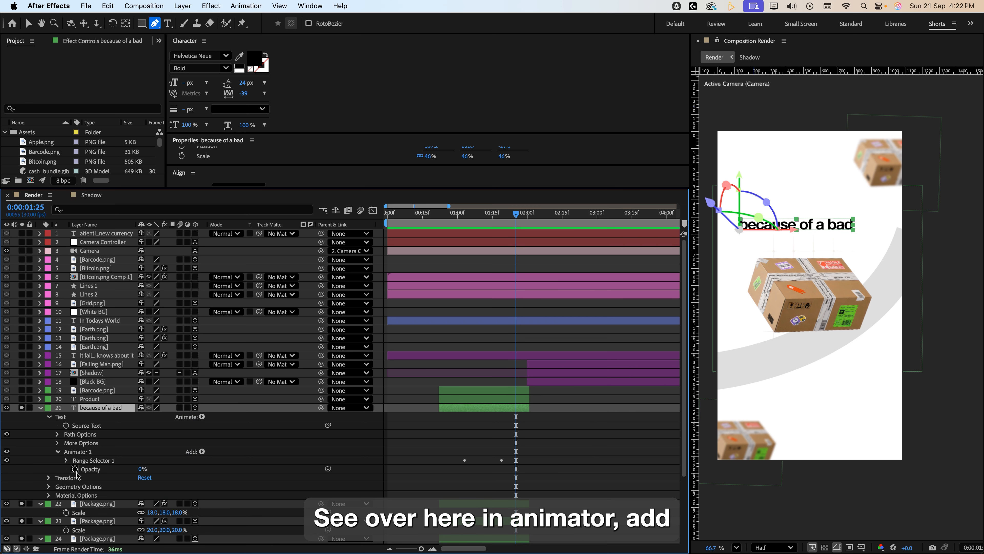
click(66, 460)
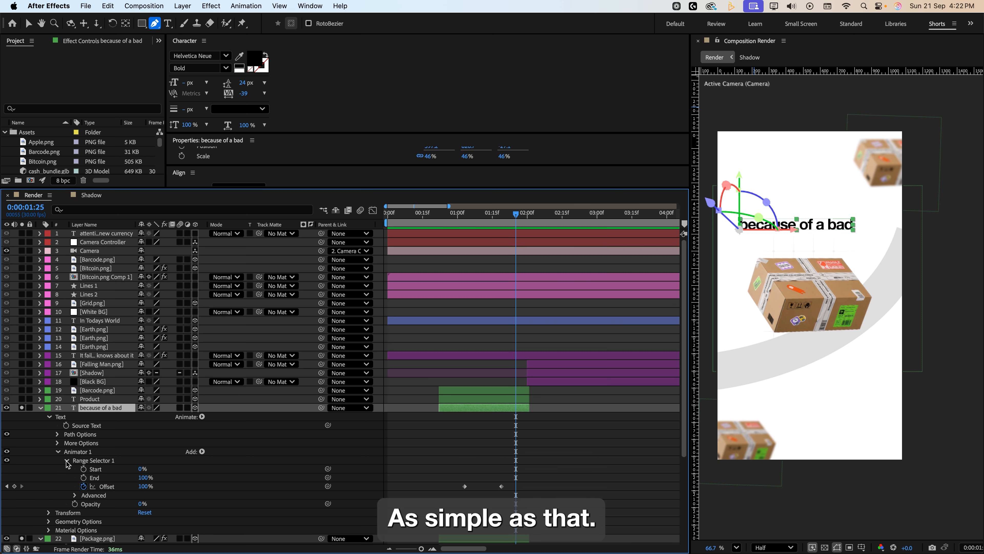
click(49, 417)
Solo the Product text layer and scrub through its animation.
click(22, 398)
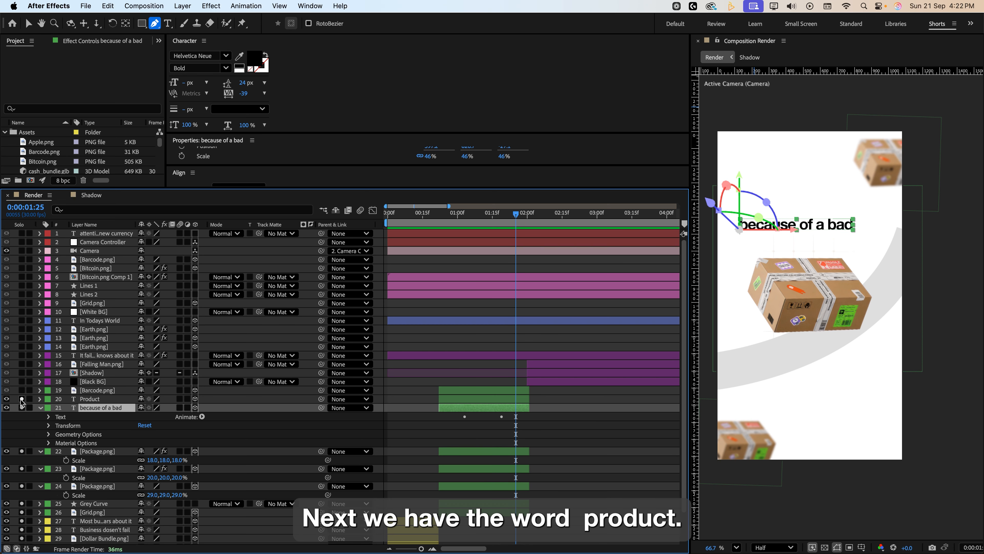
click(99, 399)
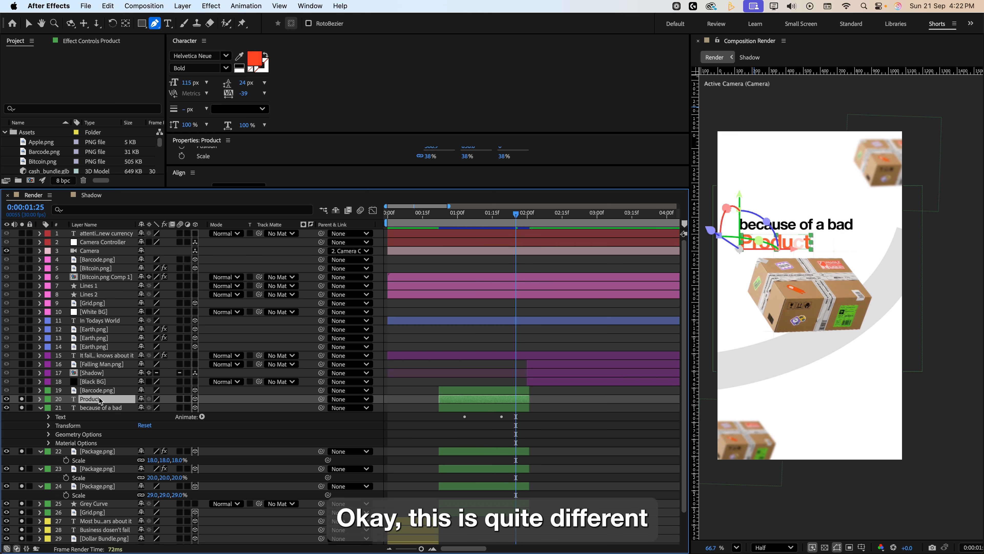
drag(460, 219, 525, 220)
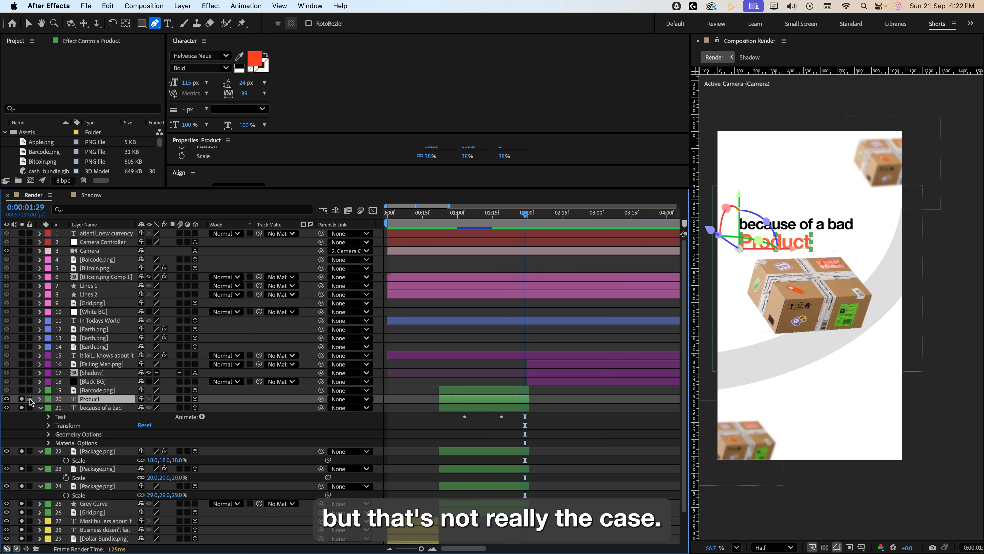
Open the Product layer's Range Selector 1 Advanced options and turn Randomize Order on.
click(41, 400)
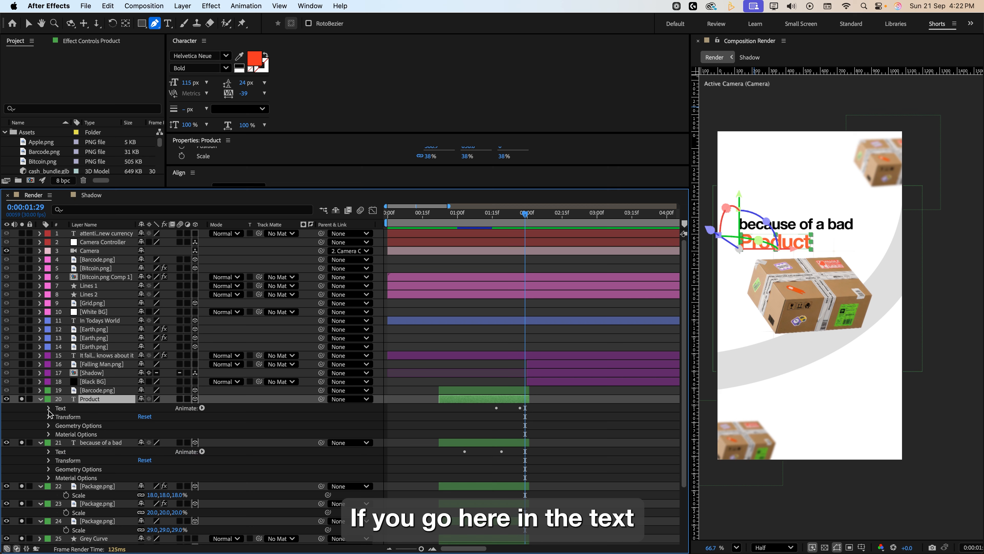
click(49, 408)
click(58, 442)
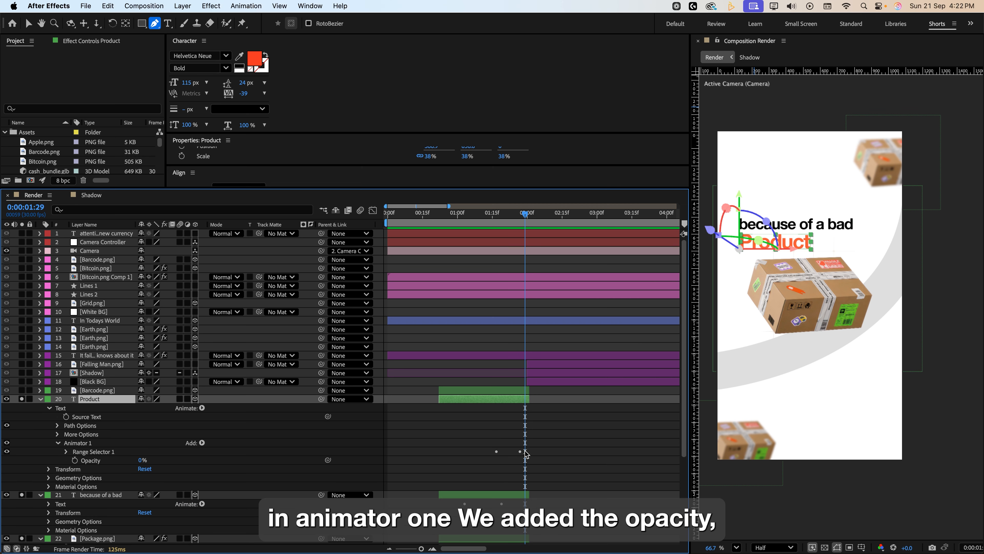
click(67, 452)
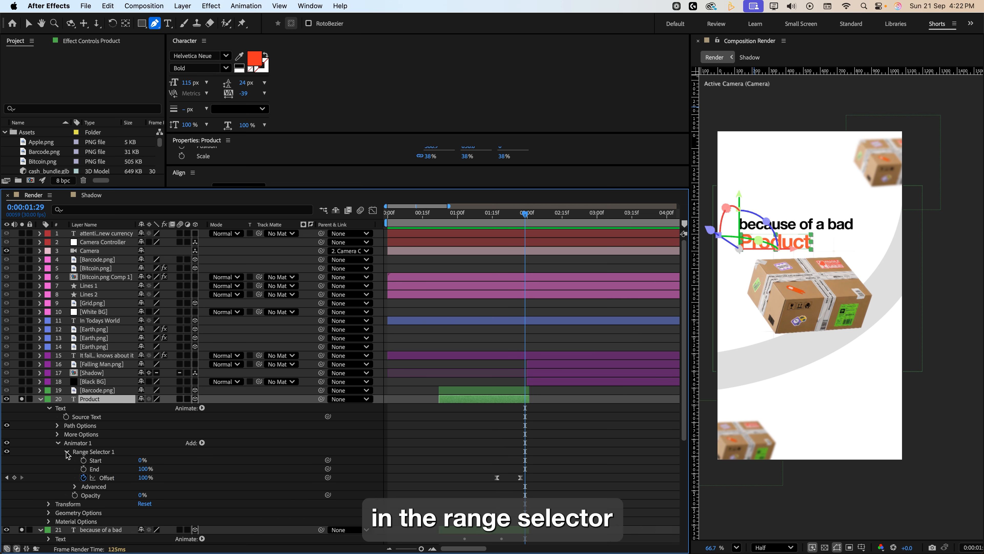
click(75, 486)
scroll(144, 487, down, 5)
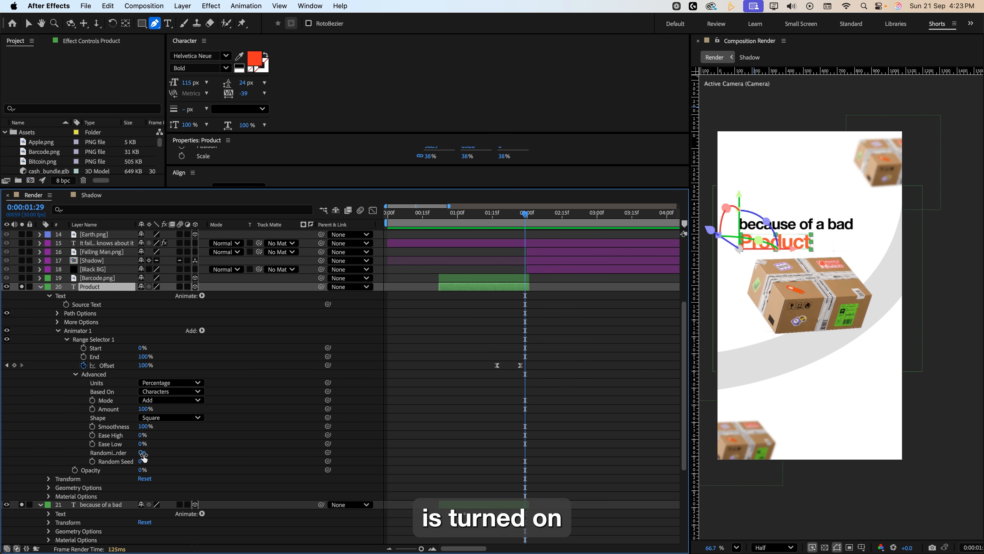
click(151, 455)
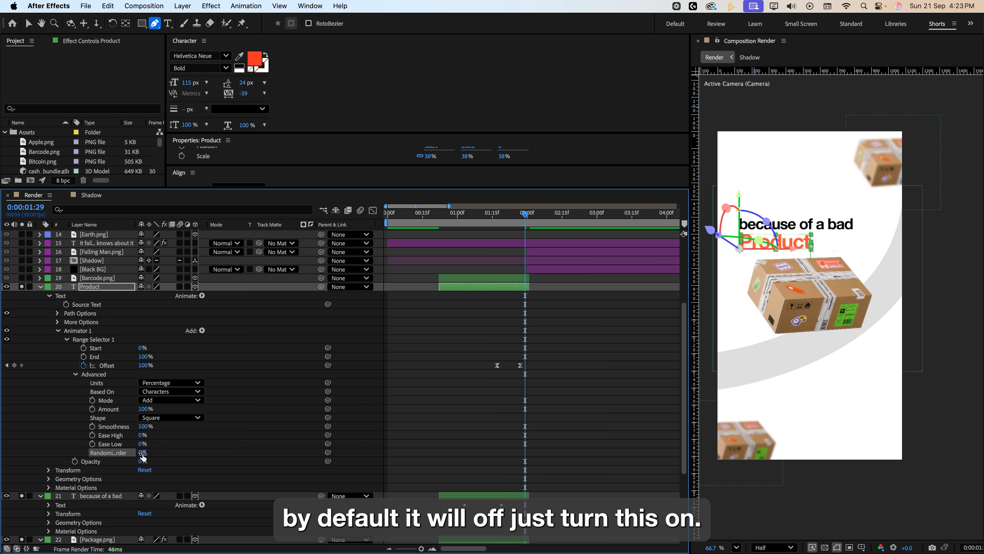
click(143, 453)
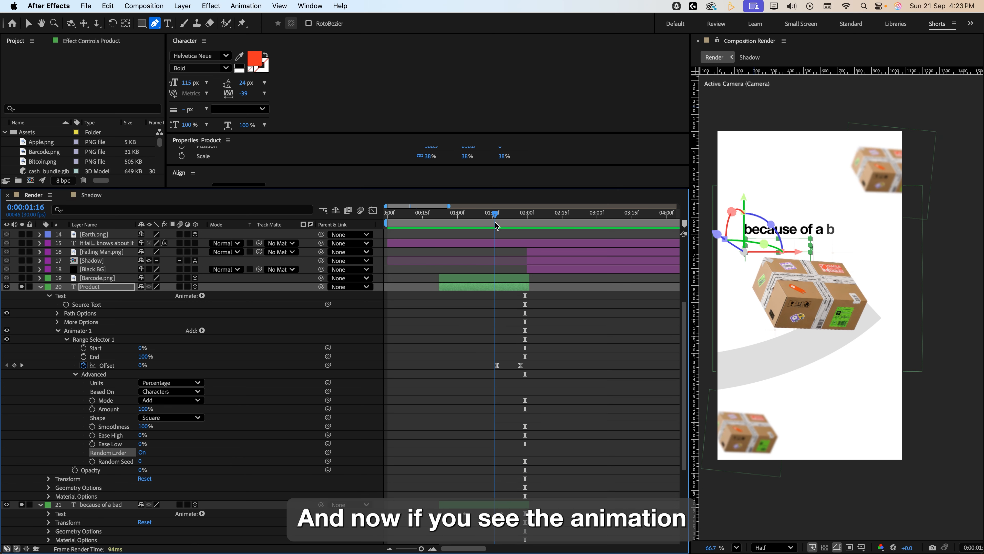
Preview the randomized letters, collapse the Product layer and solo the Barcode.png layer.
drag(497, 225, 518, 227)
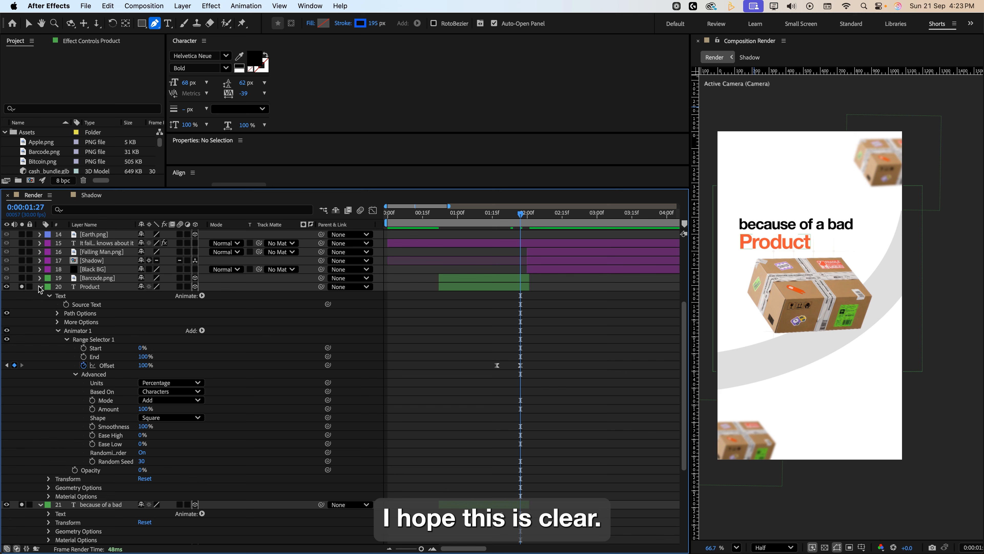
click(41, 287)
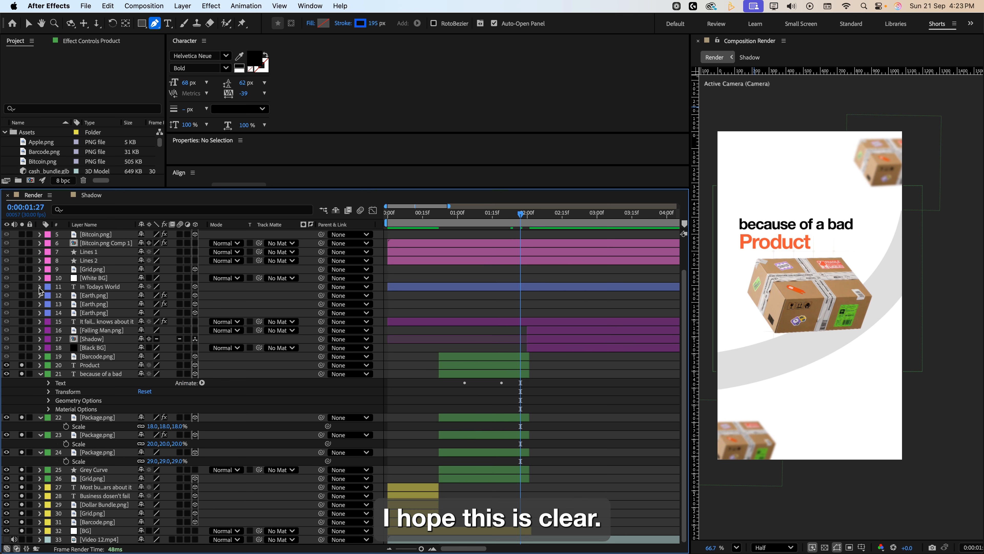
click(22, 356)
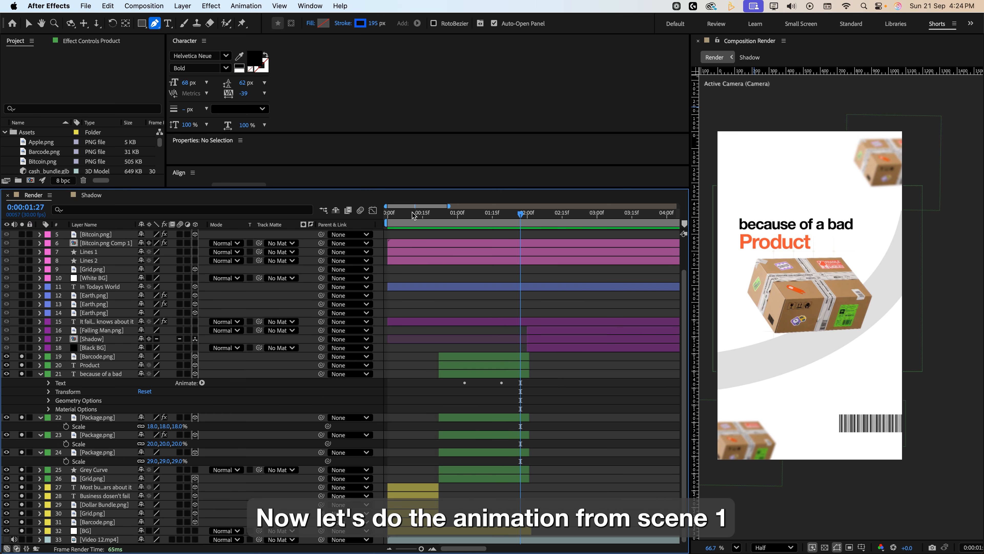
Reveal the Camera Controller layer's Scale keyframes and scrub through its zoom across scene 1 and scene 2.
mouse_move(416, 212)
mouse_down()
mouse_move(443, 223)
mouse_move(415, 224)
mouse_move(424, 228)
mouse_move(459, 229)
mouse_move(425, 228)
mouse_up()
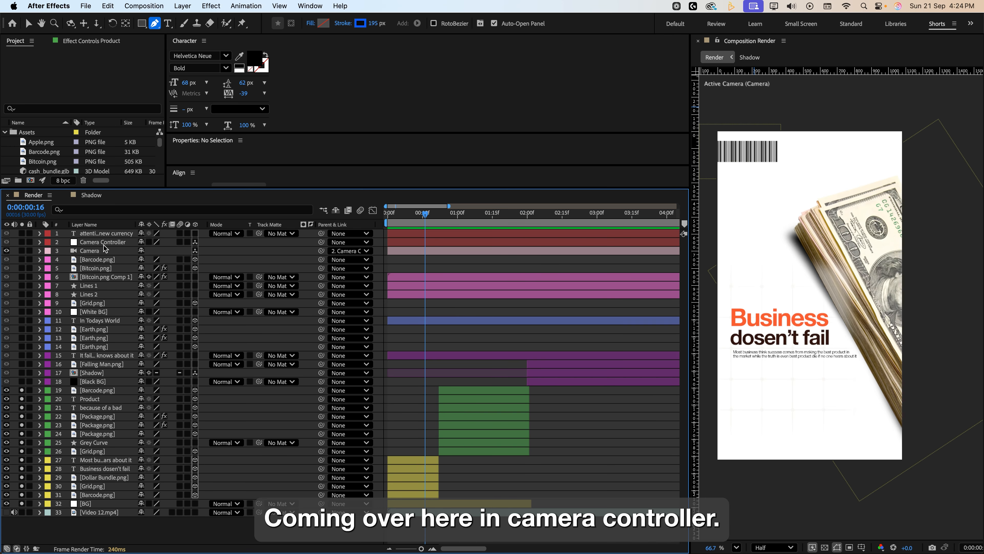
click(103, 242)
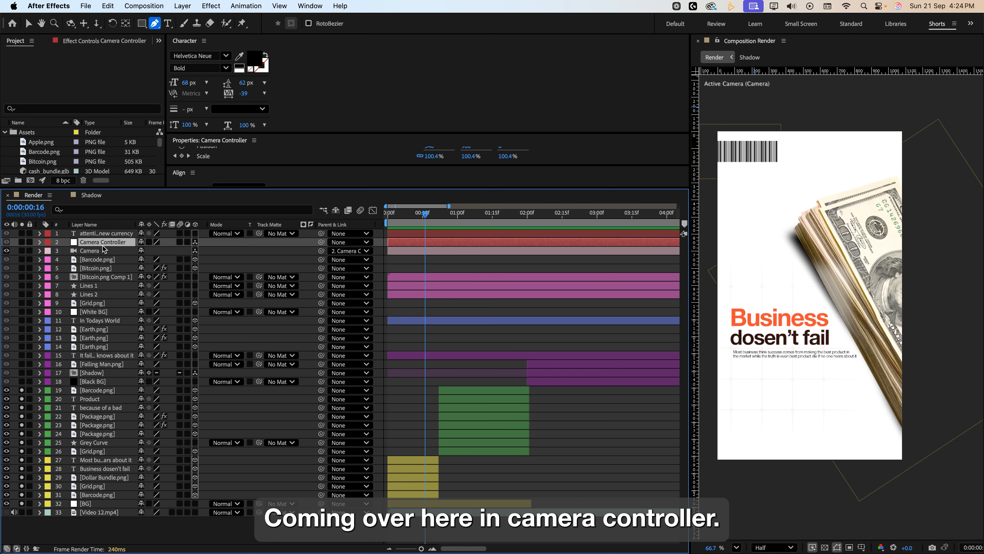
key(s)
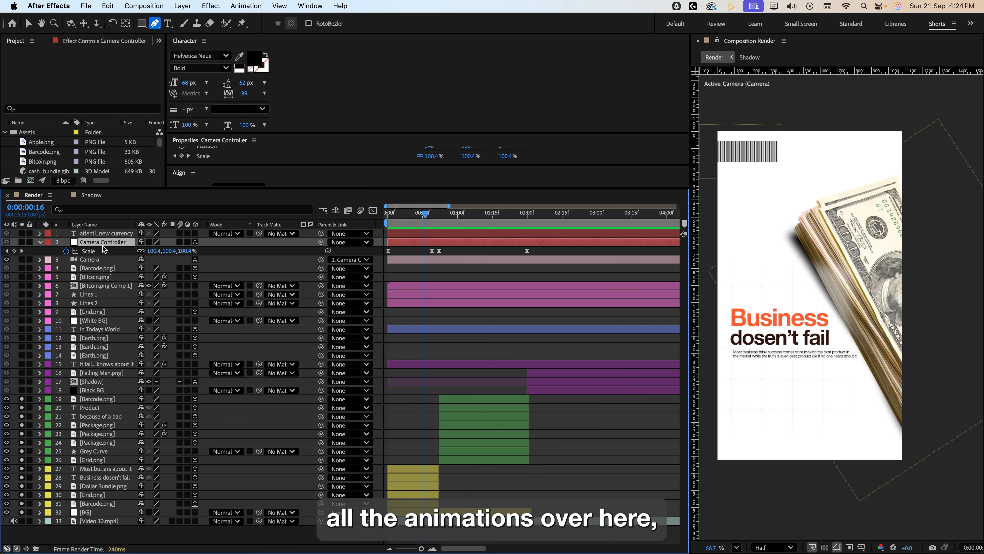
click(432, 221)
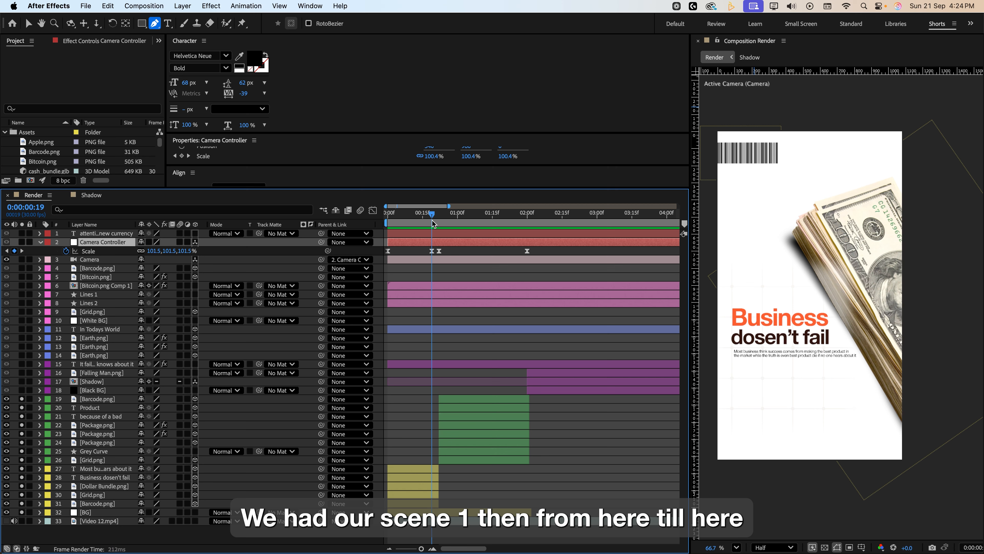
drag(433, 221, 431, 222)
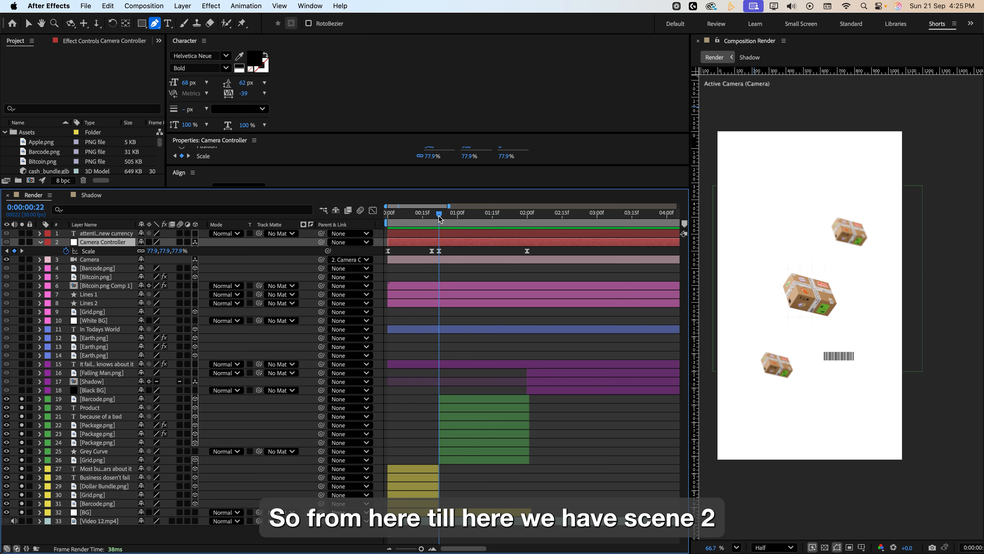
drag(440, 219, 520, 234)
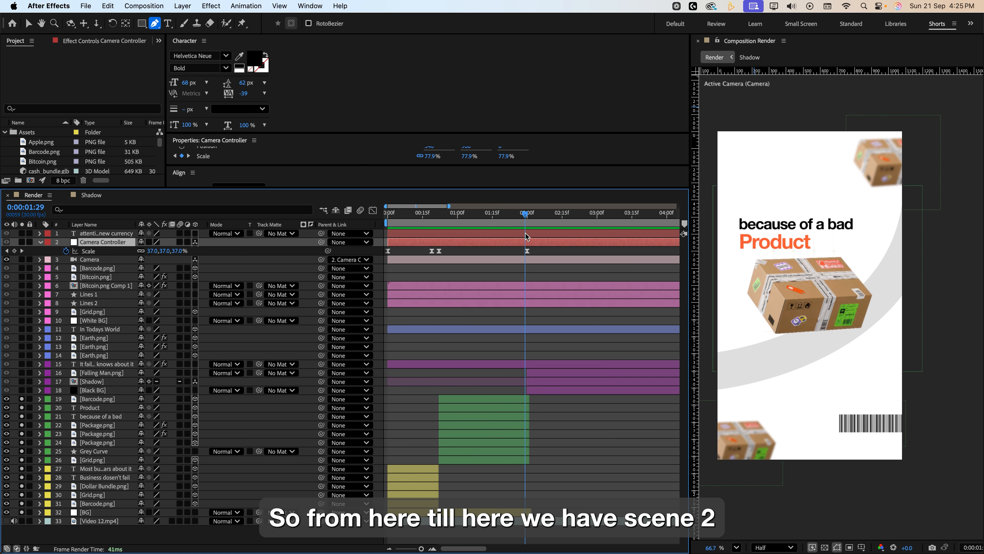
Open the Camera Controller Scale speed graph from the start and inspect the keyframes' ease handles and influence.
click(309, 242)
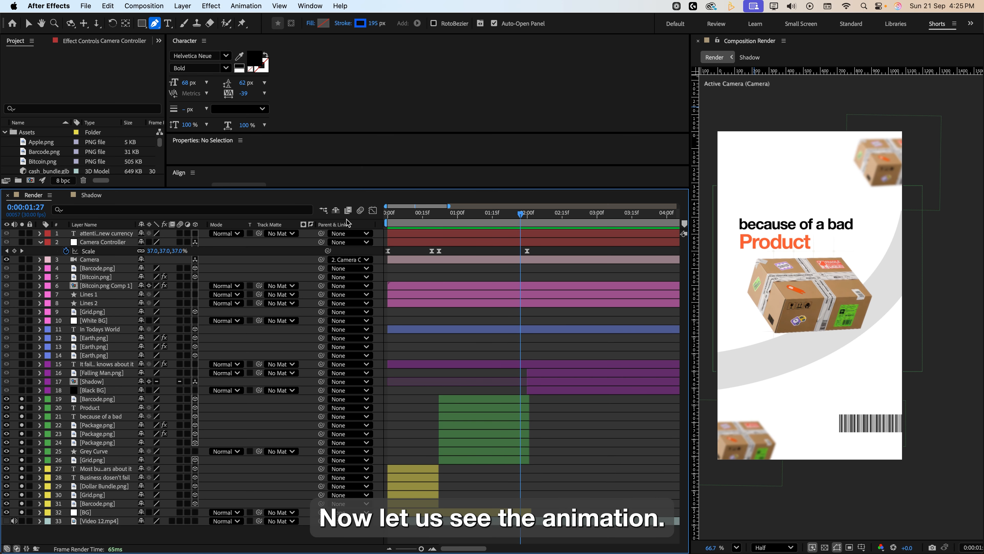
click(372, 212)
click(89, 251)
drag(520, 214, 388, 214)
click(390, 310)
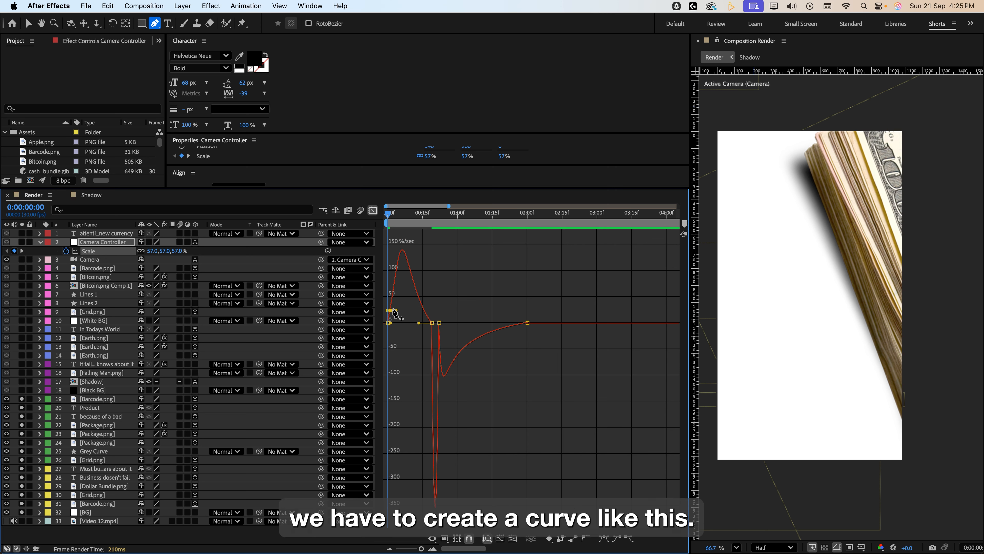
key(v)
click(432, 323)
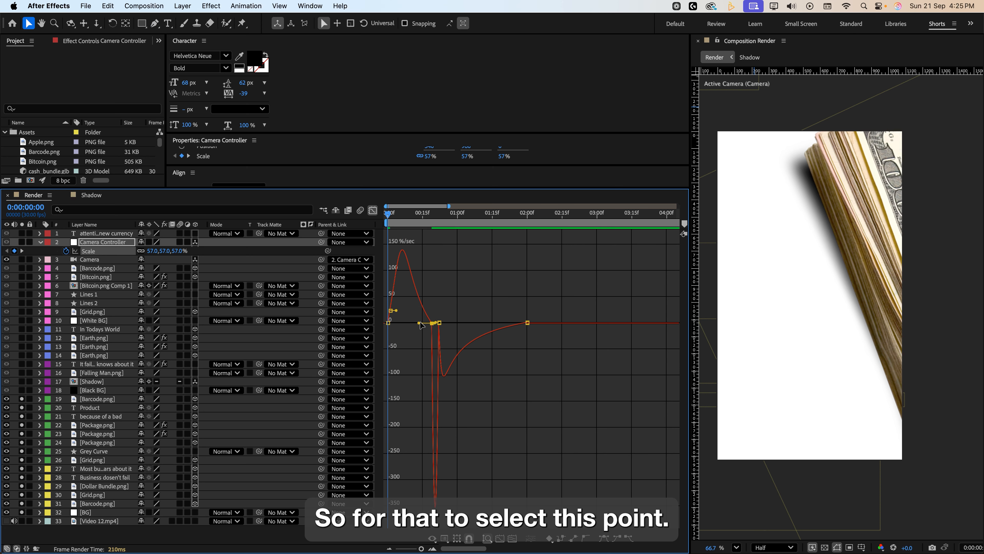
drag(418, 325, 418, 323)
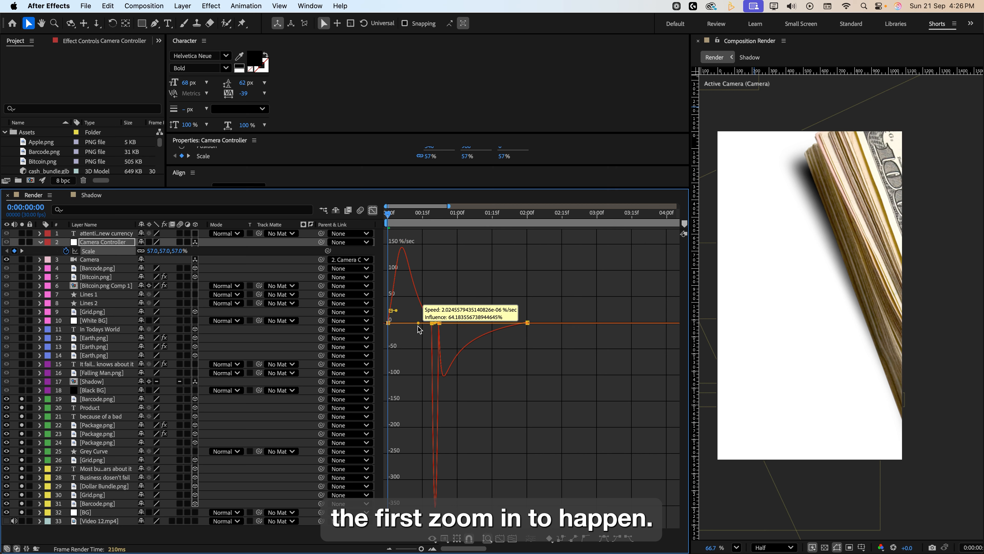
Preview the camera zoom animation and scrub through the fast zoom-in section.
key(space)
mouse_move(430, 212)
mouse_down()
mouse_move(441, 218)
mouse_move(432, 222)
mouse_up()
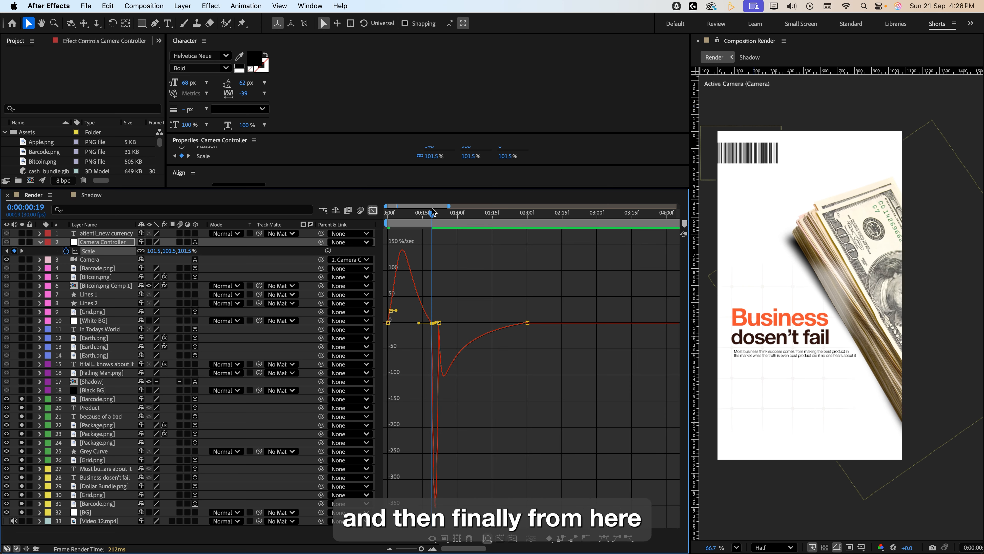
drag(433, 217, 439, 260)
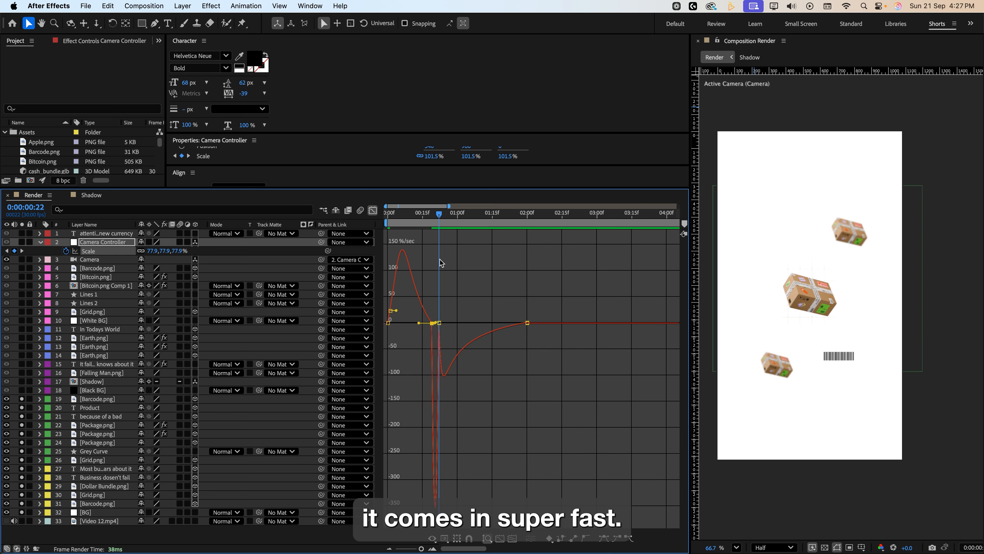
key(space)
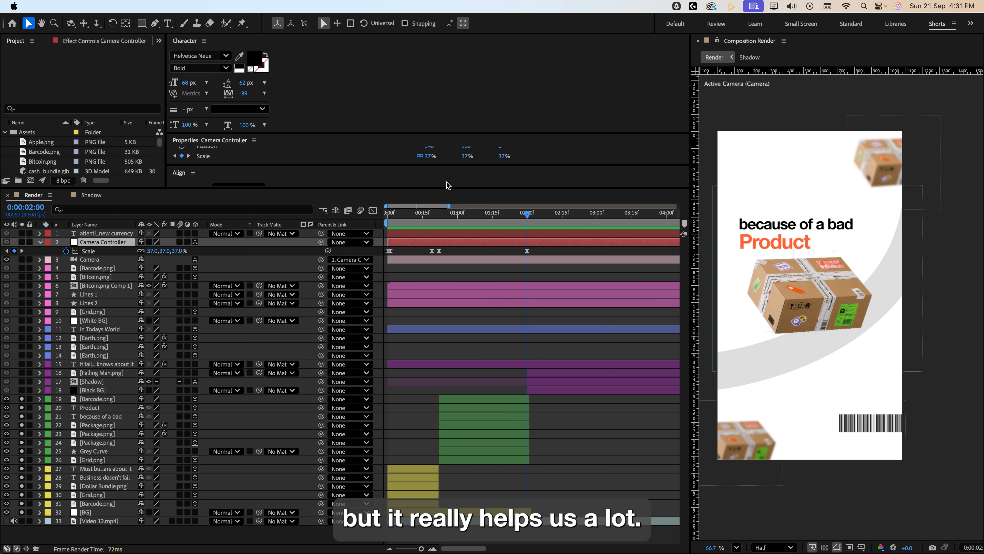
Solo the Black BG and Shadow layers at about 2:05.
click(21, 390)
drag(528, 217, 539, 233)
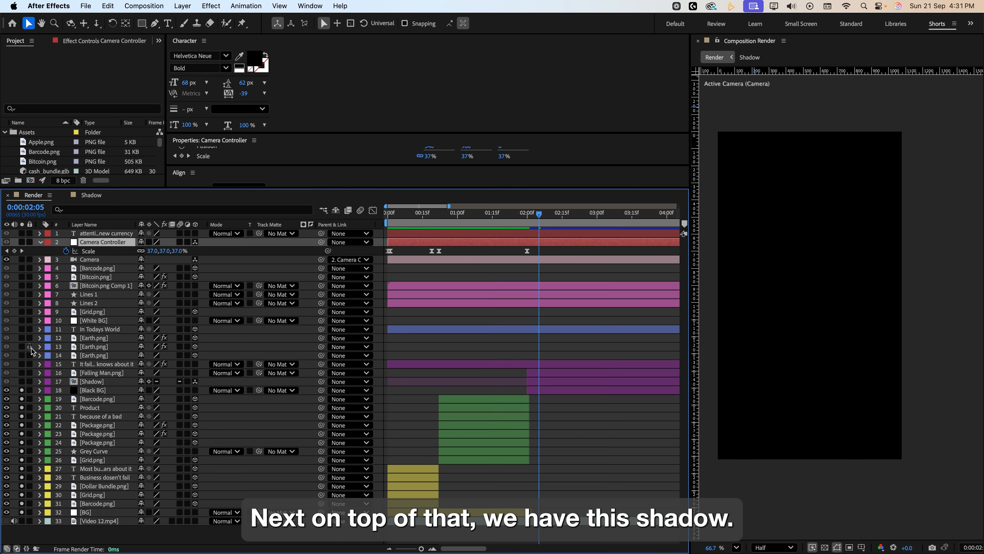
click(22, 381)
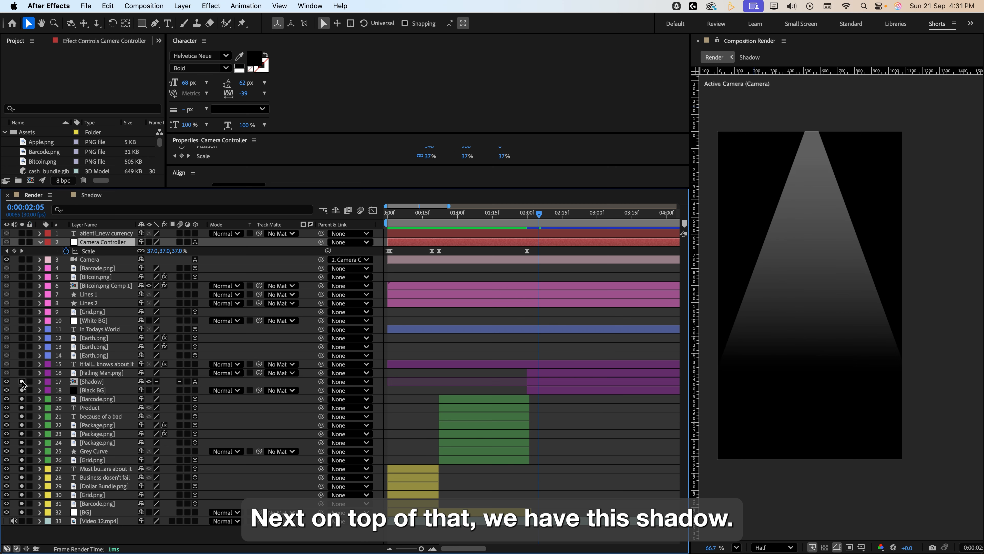
Open the Shadow precomp, select its shape layer and check the fill options set to Linear Gradient.
double_click(92, 381)
click(97, 233)
click(155, 23)
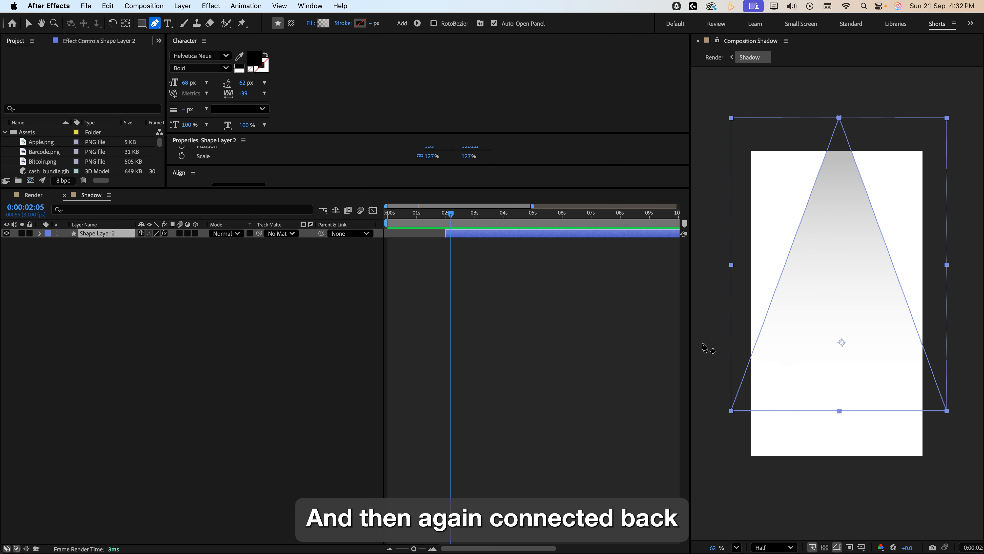
click(94, 236)
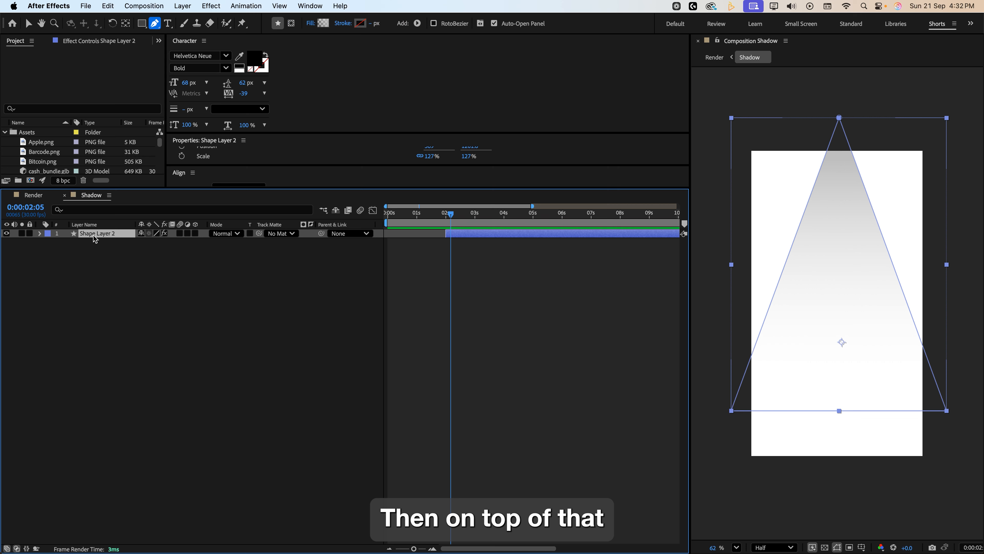
click(309, 24)
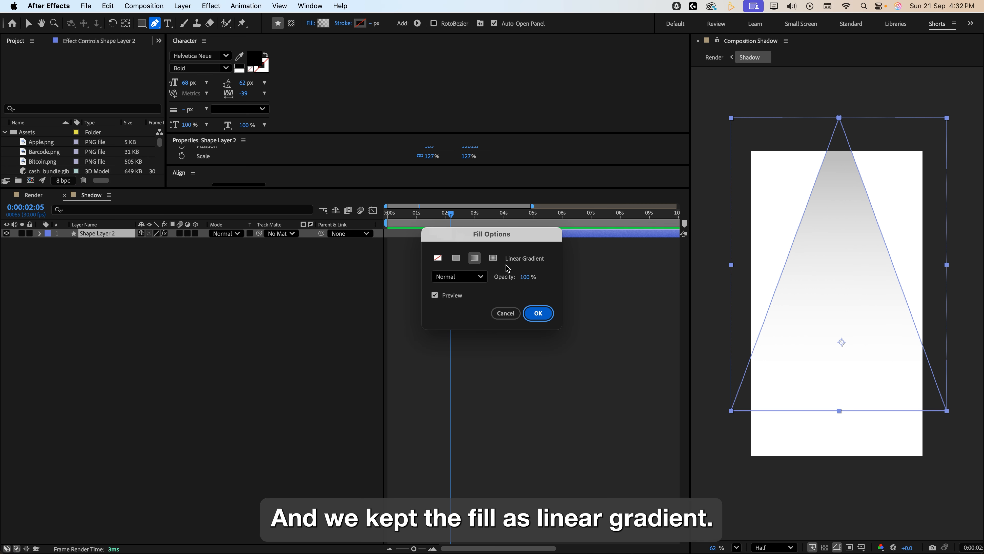
click(538, 313)
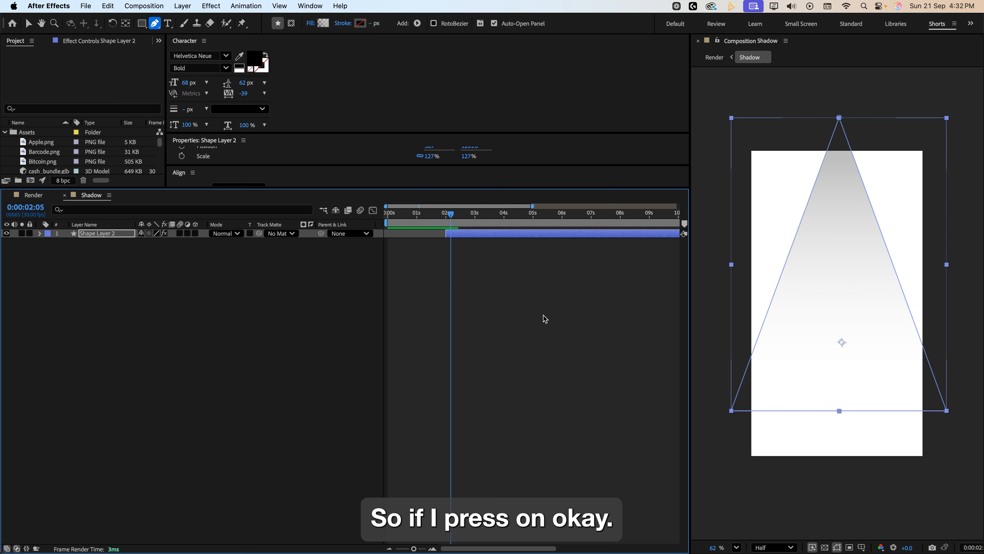
Expand the shape's Gradient Fill 1 and examine its white-to-gray gradient stops in the Gradient Editor.
click(40, 233)
click(48, 243)
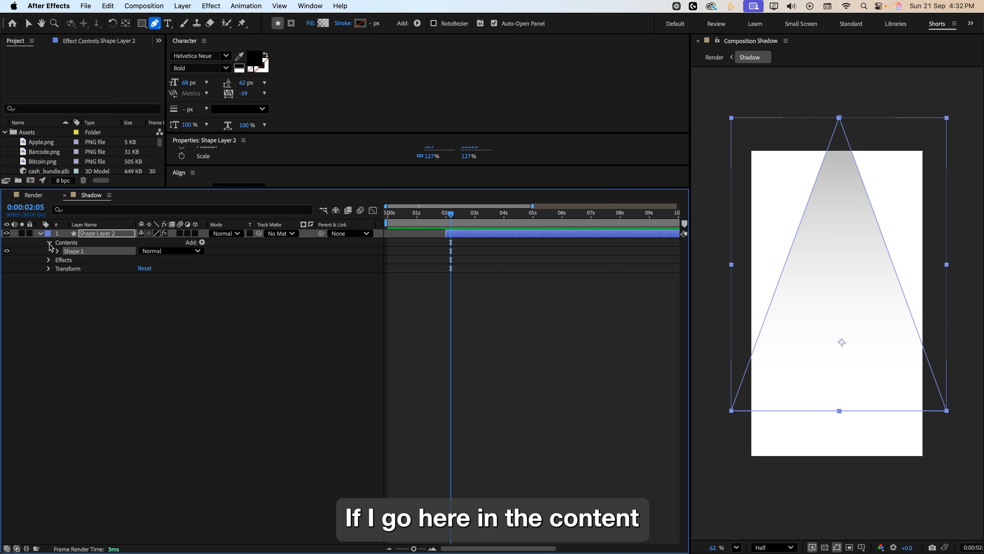
click(57, 251)
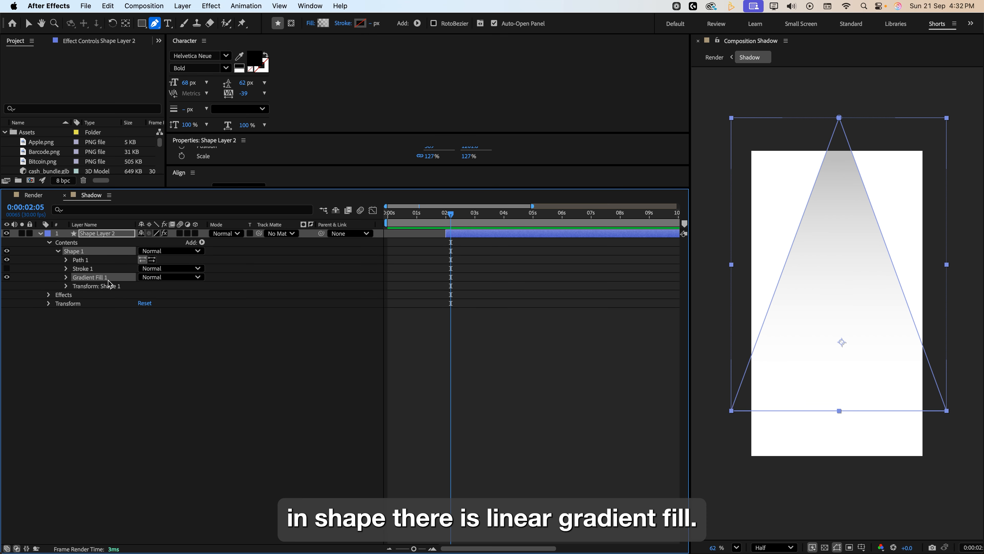
click(67, 278)
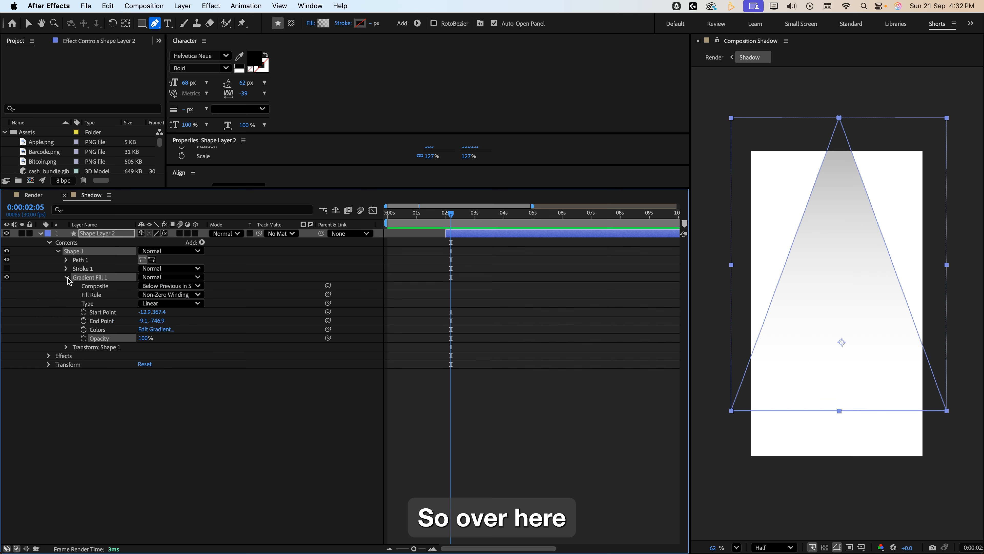
click(157, 329)
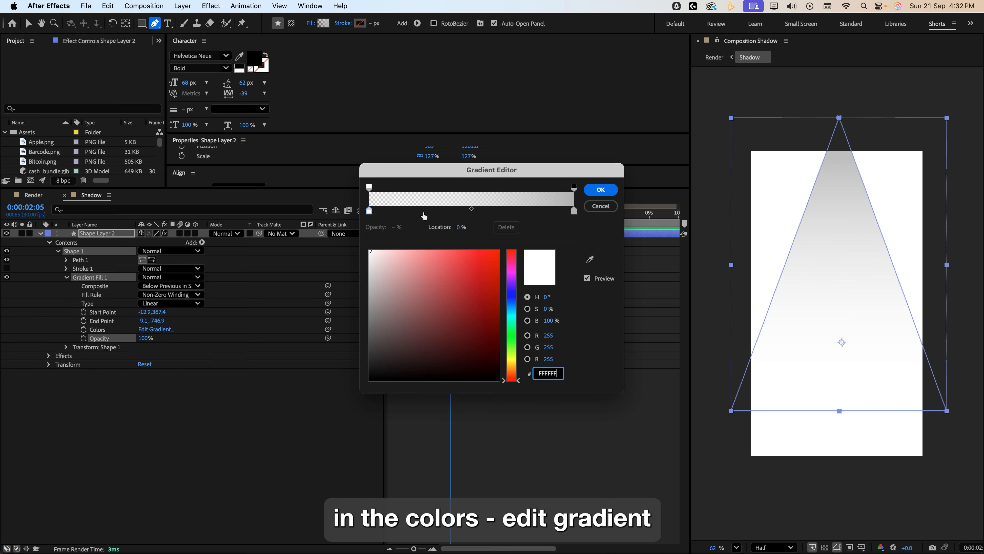
click(368, 212)
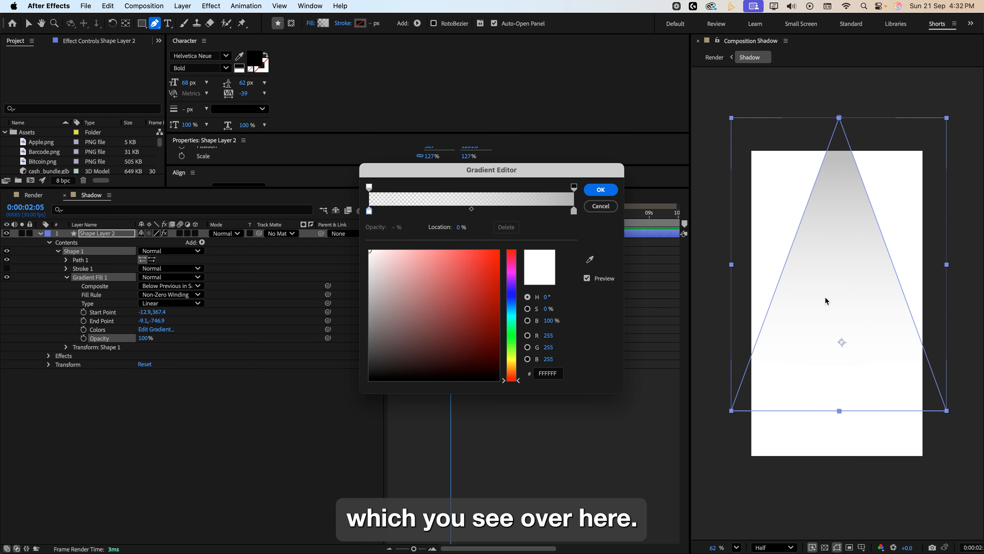
click(574, 210)
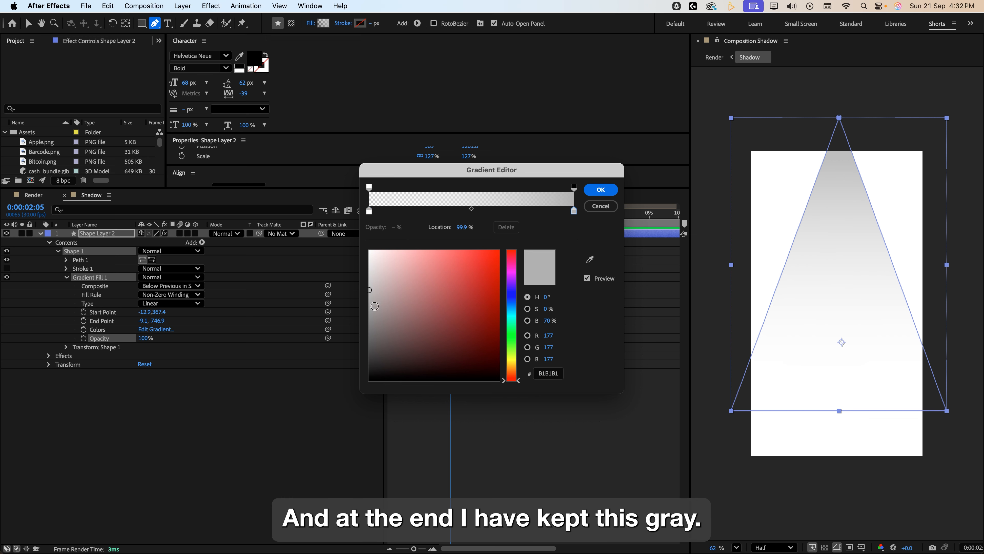
key(Return)
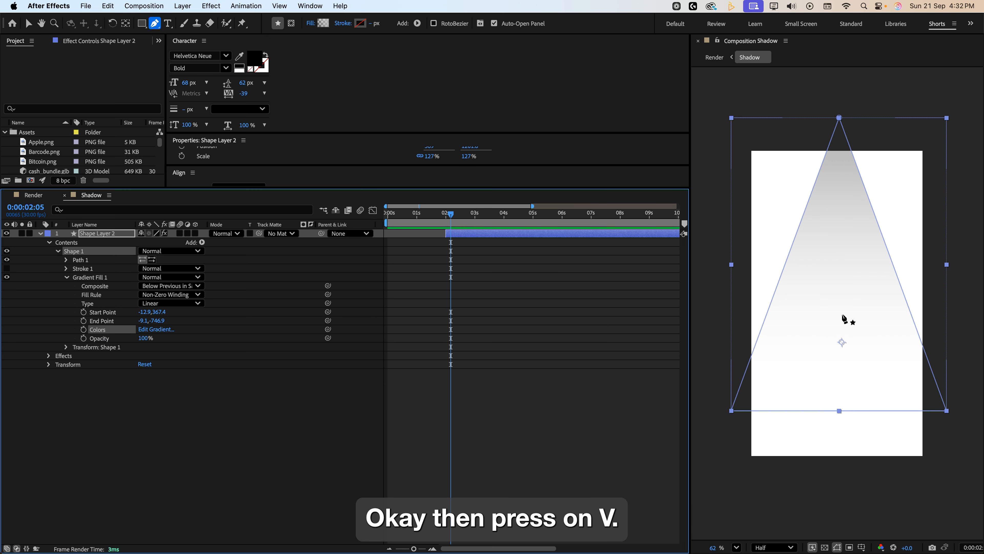
Move the gradient's end point up to the triangle's apex and the start point down near its base.
key(v)
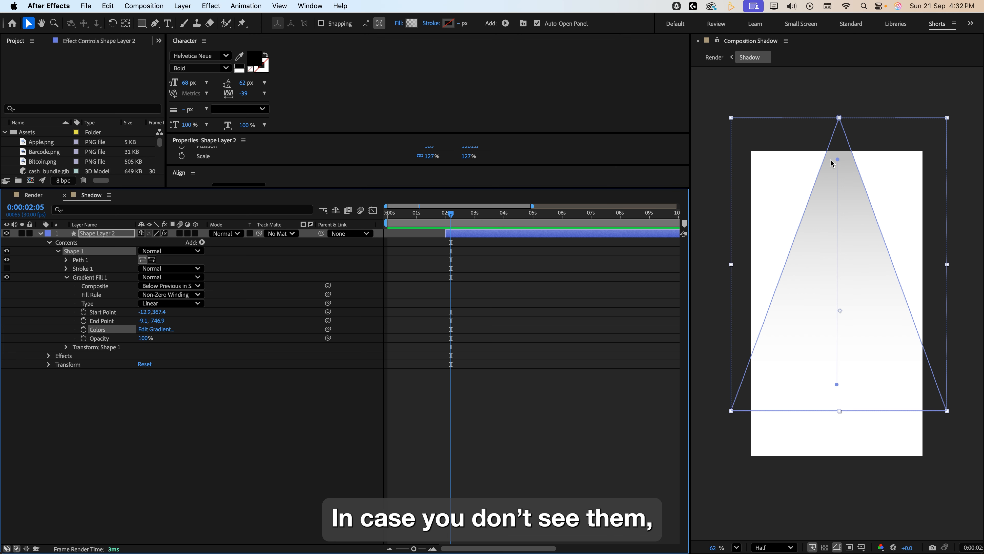
click(860, 311)
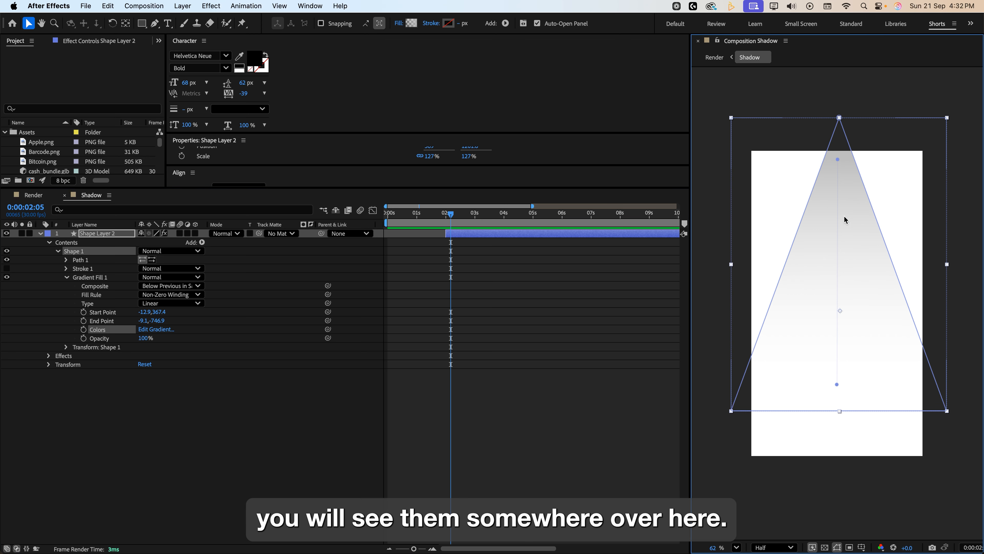
mouse_move(837, 159)
mouse_down()
mouse_move(837, 140)
mouse_move(838, 206)
mouse_move(843, 140)
mouse_move(838, 150)
mouse_up()
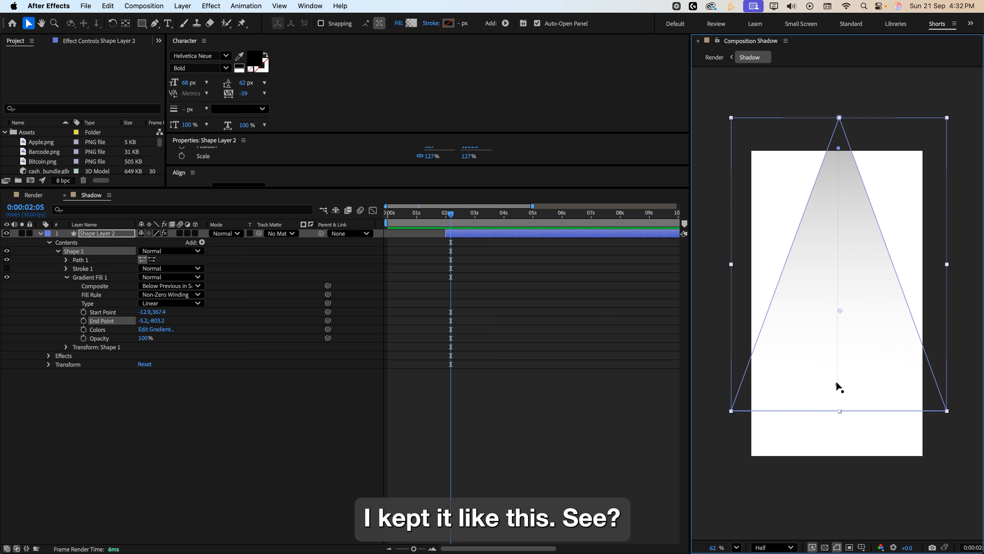
mouse_move(836, 383)
mouse_down()
mouse_move(843, 367)
mouse_move(840, 400)
mouse_up()
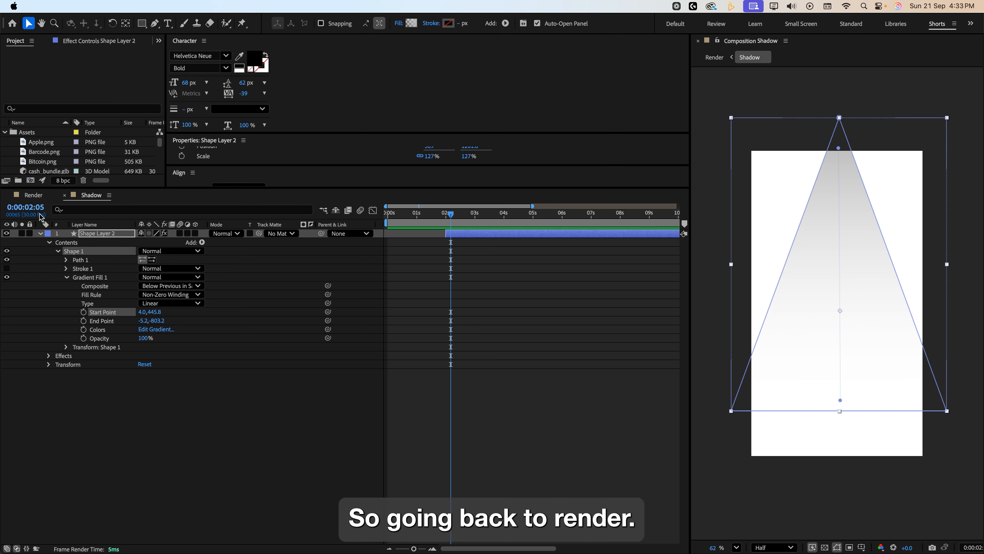
Return to the Render comp, reveal the Shadow layer's keyframed Scale and Opacity, and scrub through them.
click(34, 194)
key(u)
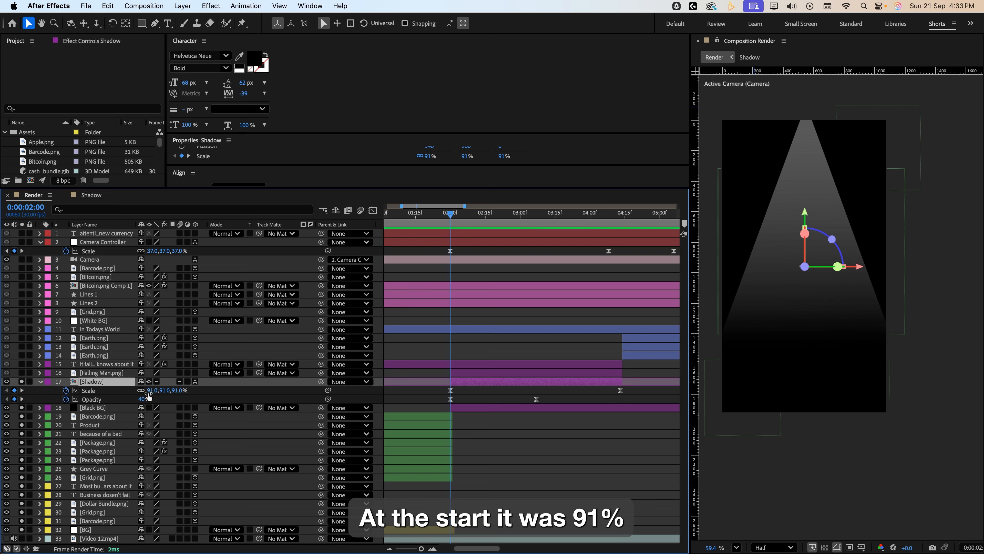
drag(454, 216, 620, 232)
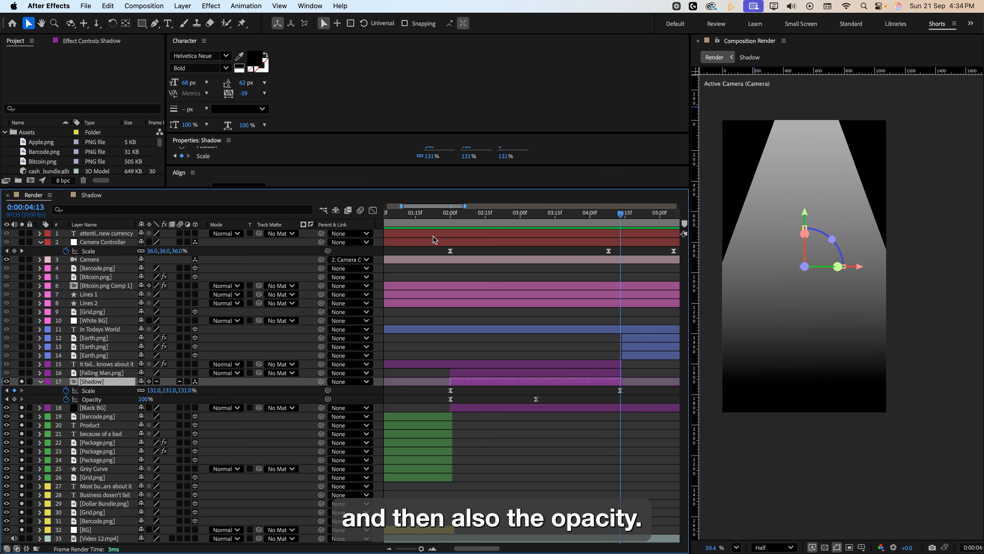
click(451, 215)
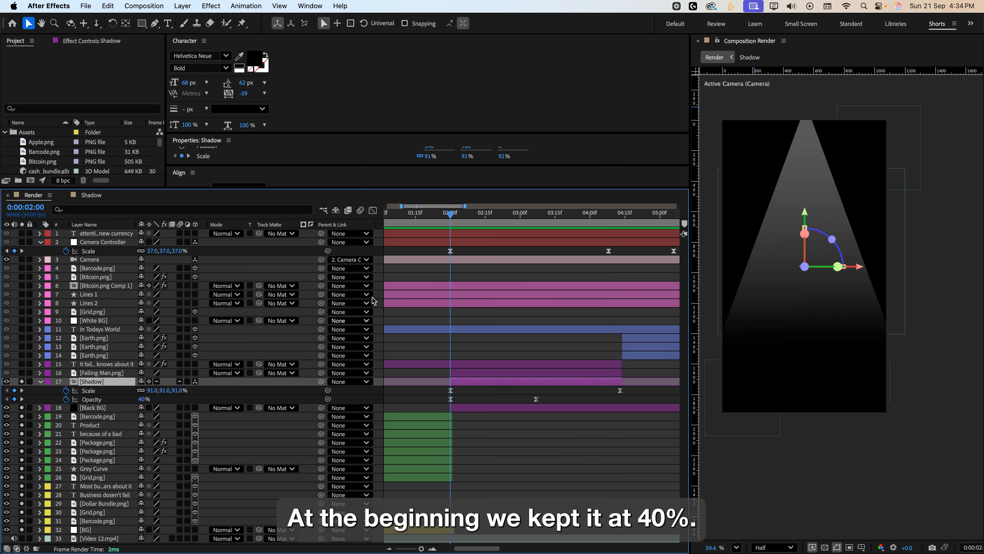
drag(452, 216, 537, 222)
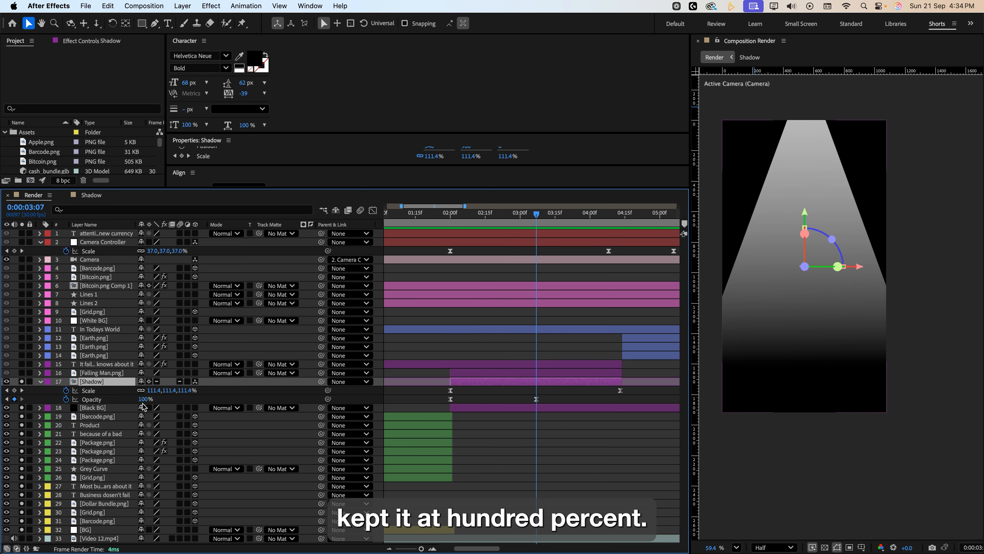
click(453, 217)
drag(453, 218, 452, 218)
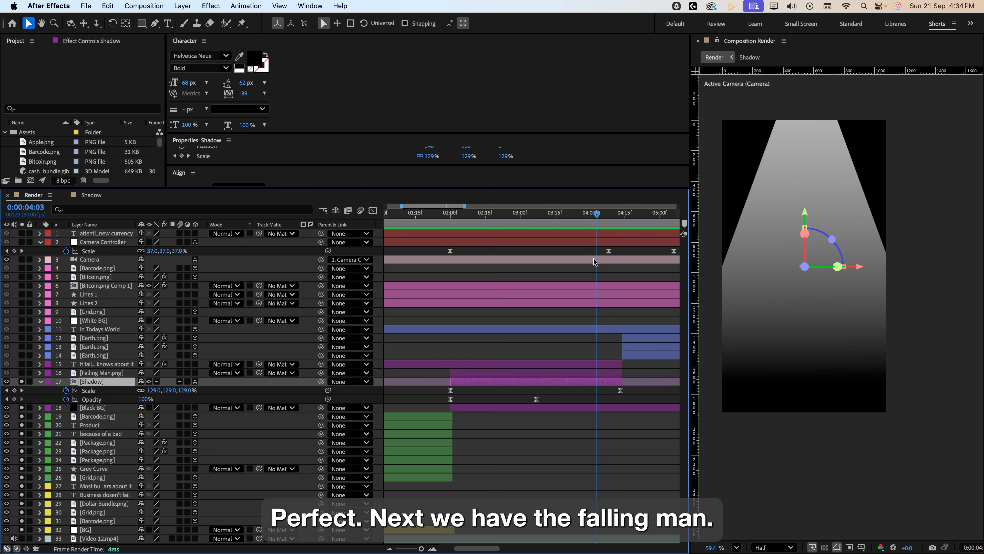
Select and solo the Falling Man.png layer.
click(111, 373)
click(22, 373)
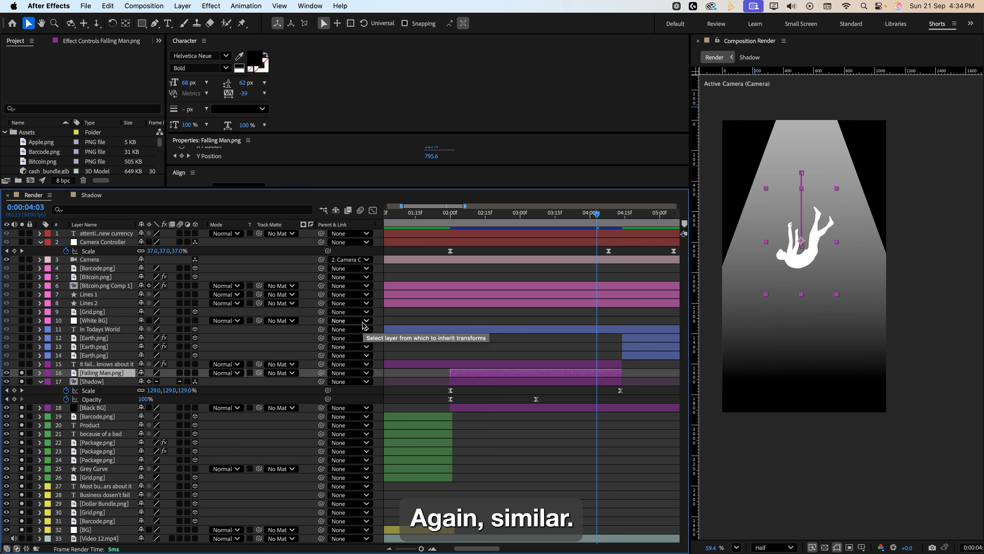
Reveal the Falling Man layer's keyframed Y Position and Scale and scrub through the fall.
key(u)
key(i)
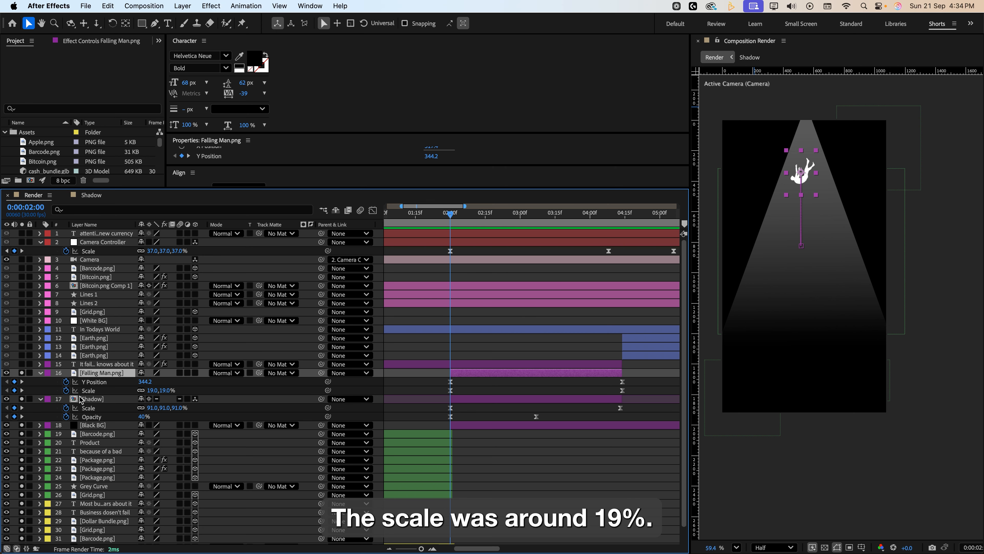
drag(453, 214, 621, 214)
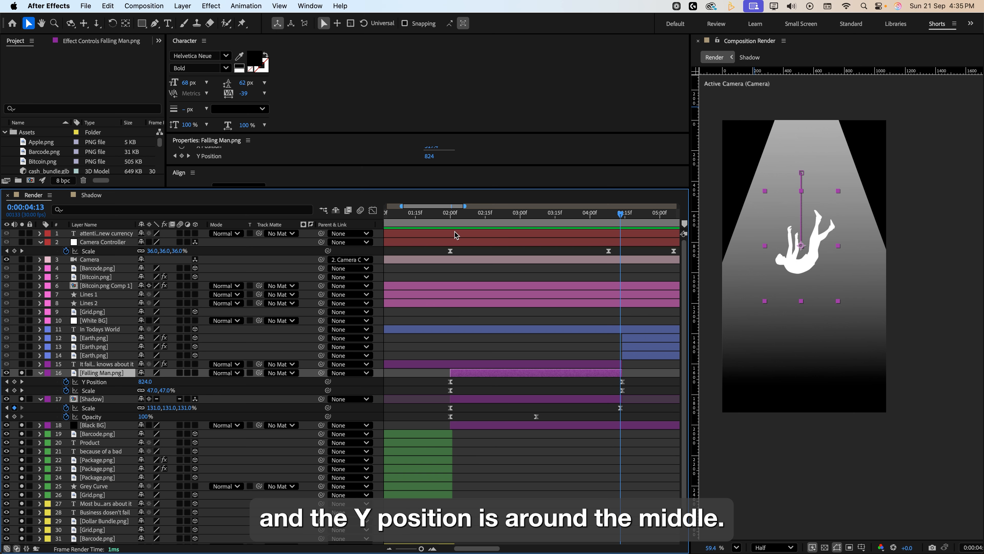
drag(457, 234, 607, 301)
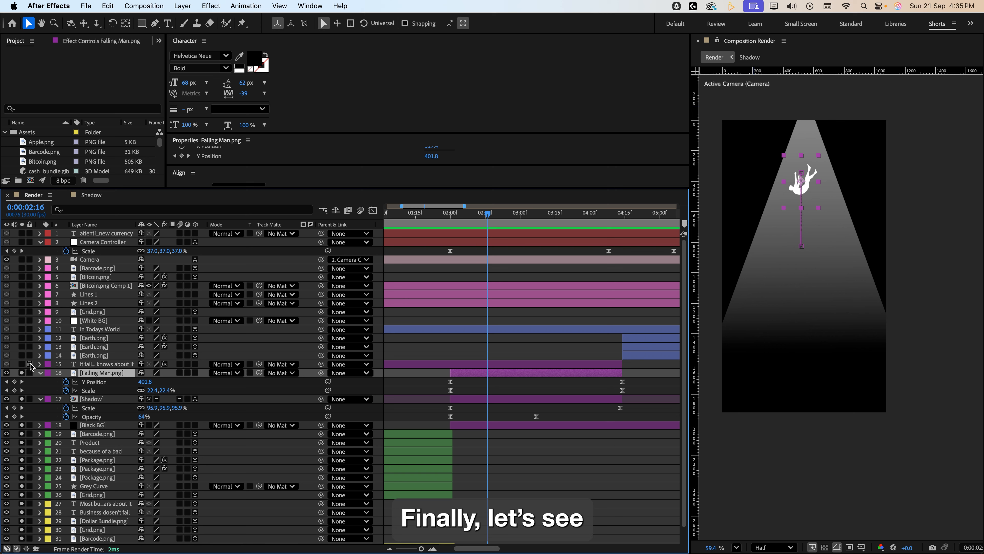
Solo the 'It fails... knows about it' text layer and scrub through its reveal.
click(22, 365)
drag(489, 217, 606, 233)
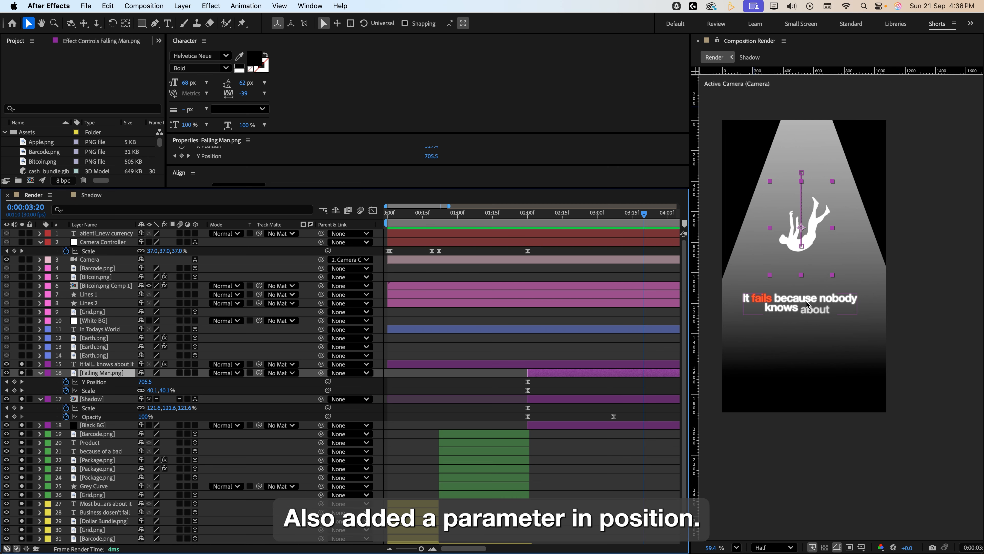
mouse_move(644, 237)
mouse_down()
mouse_move(565, 237)
mouse_move(628, 237)
mouse_up()
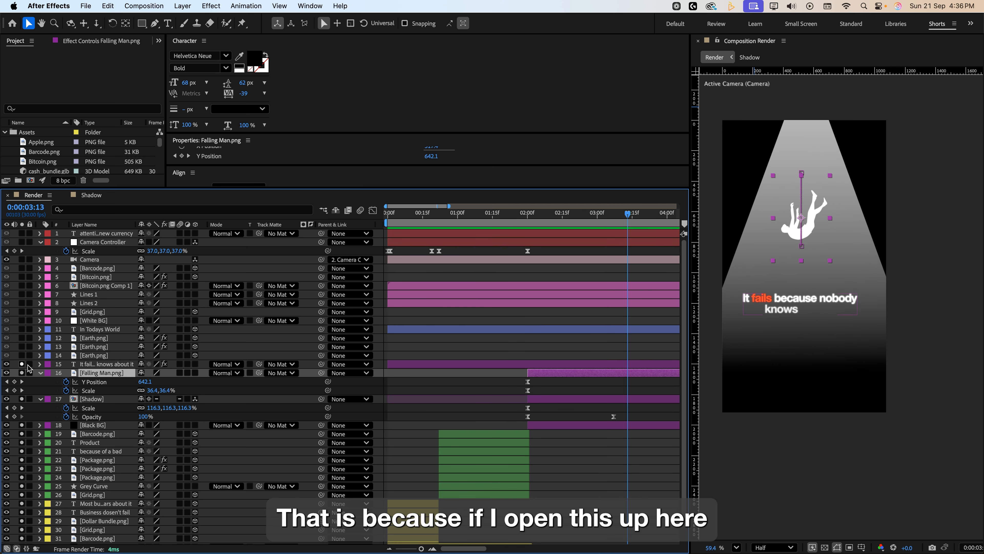
Expand the text layer's Animator 1 and set its Position to 0, 25 for a smaller rise.
click(40, 364)
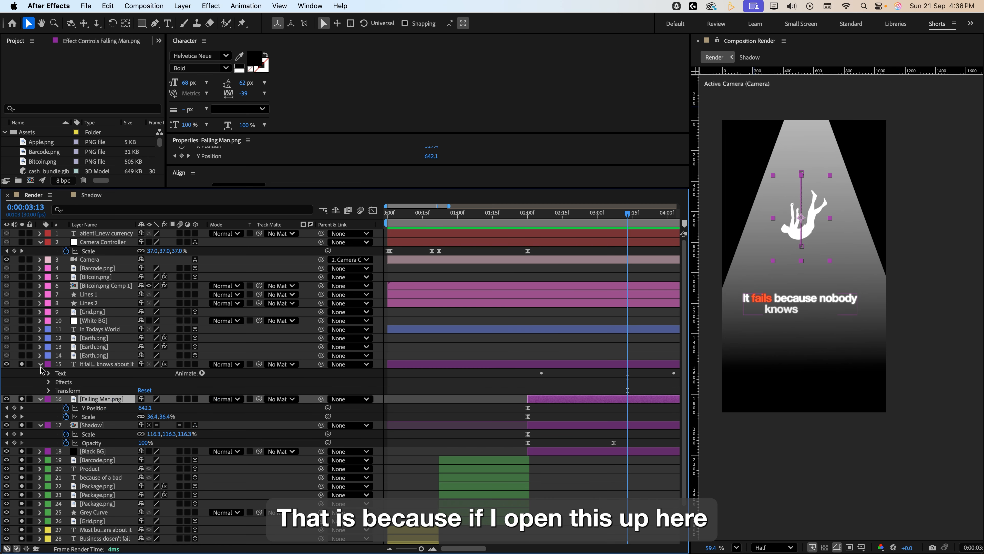
click(47, 374)
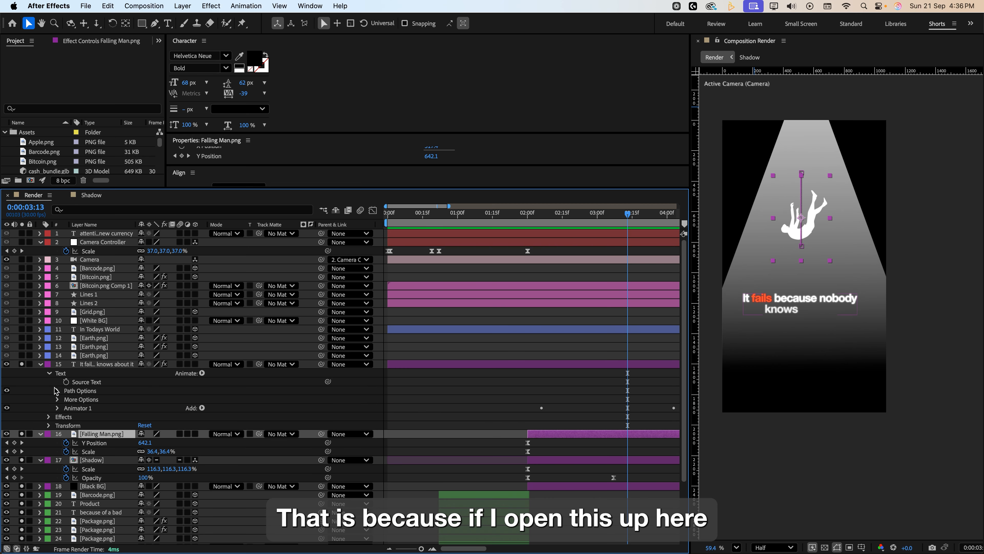
click(57, 408)
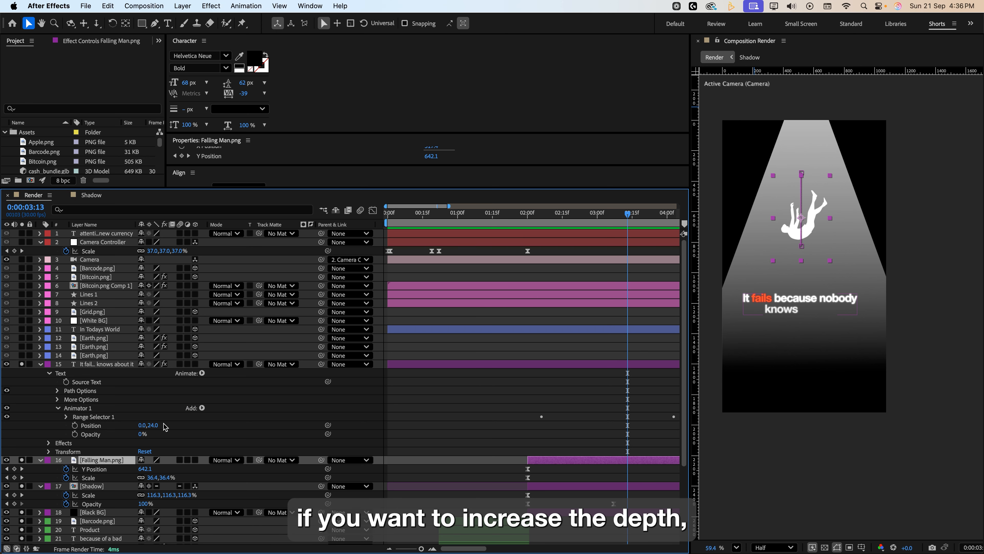
drag(153, 425, 177, 426)
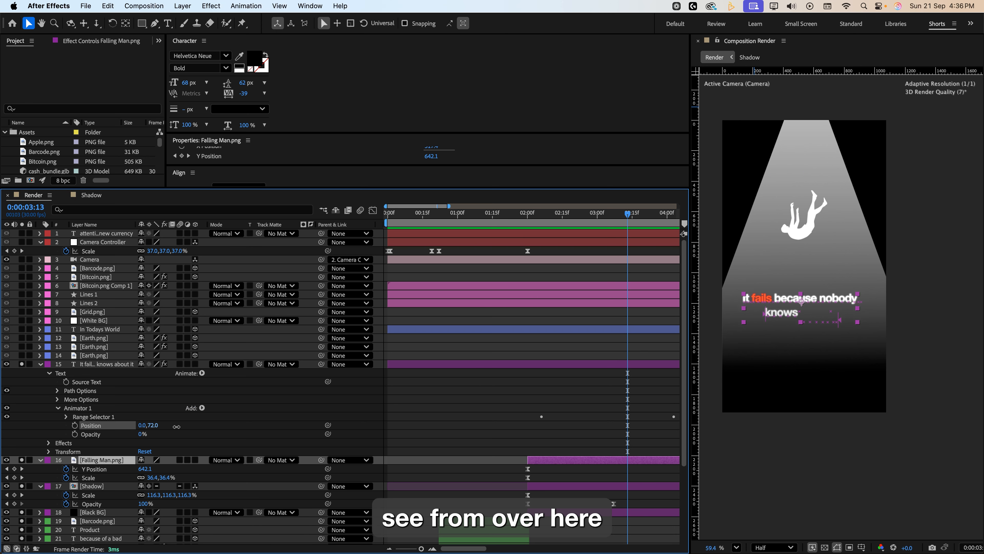
click(154, 425)
text(1)
text(00)
key(Return)
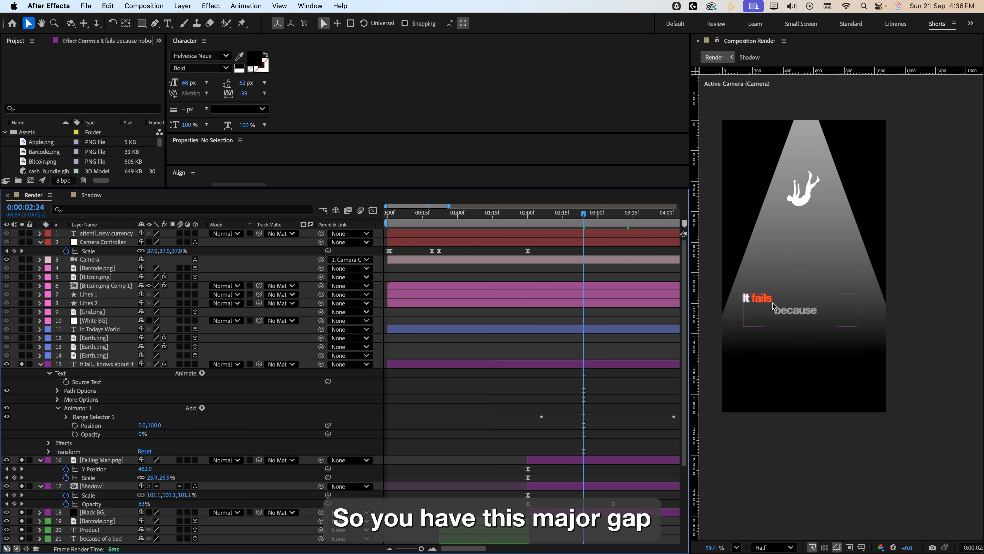
click(154, 426)
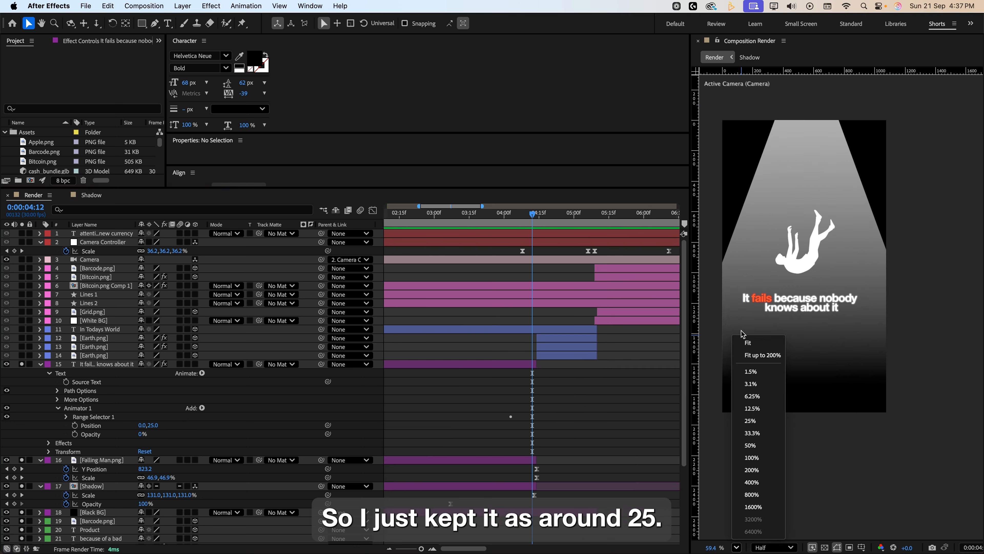
click(750, 342)
Play back the composition and scrub through the text reveal.
key(space)
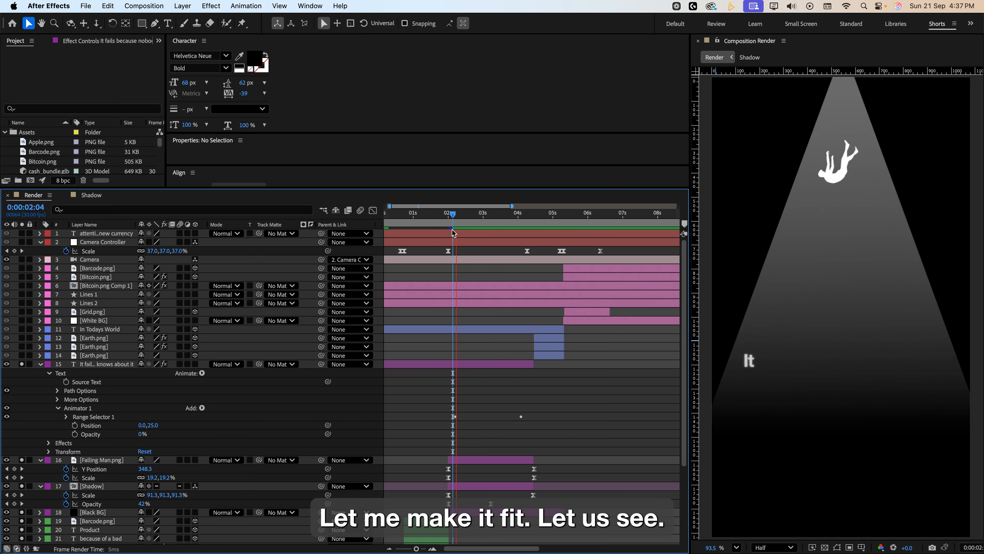
click(543, 228)
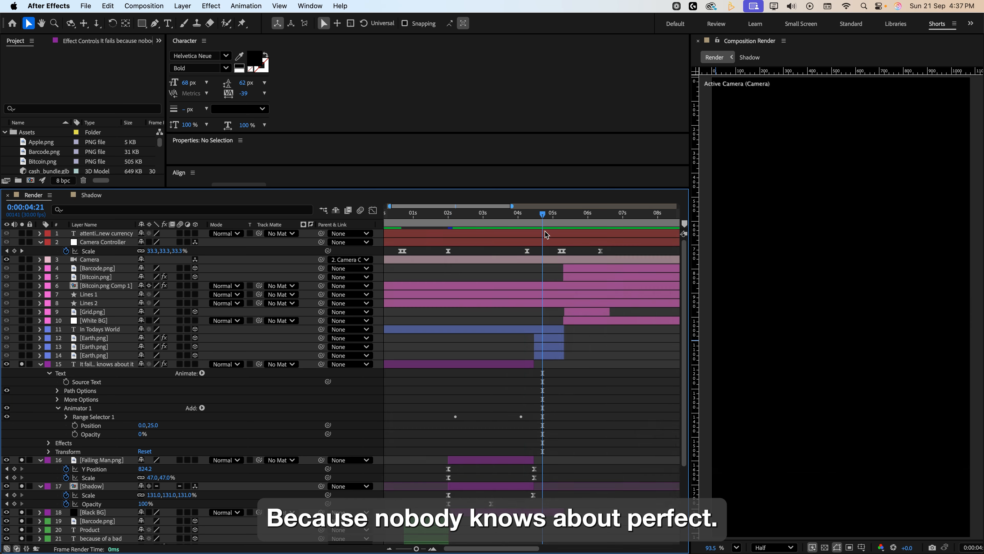
click(839, 309)
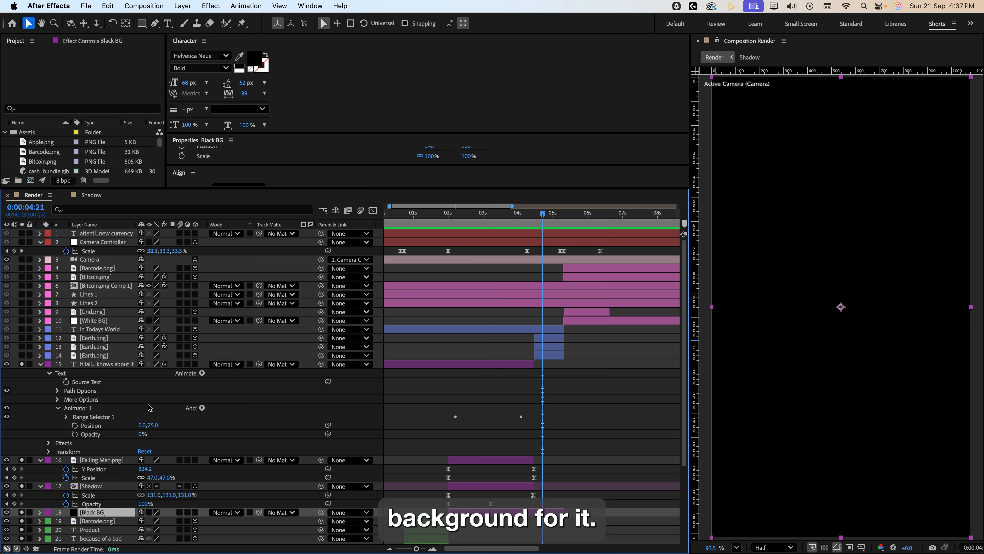
Solo the bottom Earth.png layer, reveal its rotation properties and scrub through its Z Rotation keyframes.
click(22, 356)
click(554, 226)
drag(554, 227, 542, 227)
click(101, 356)
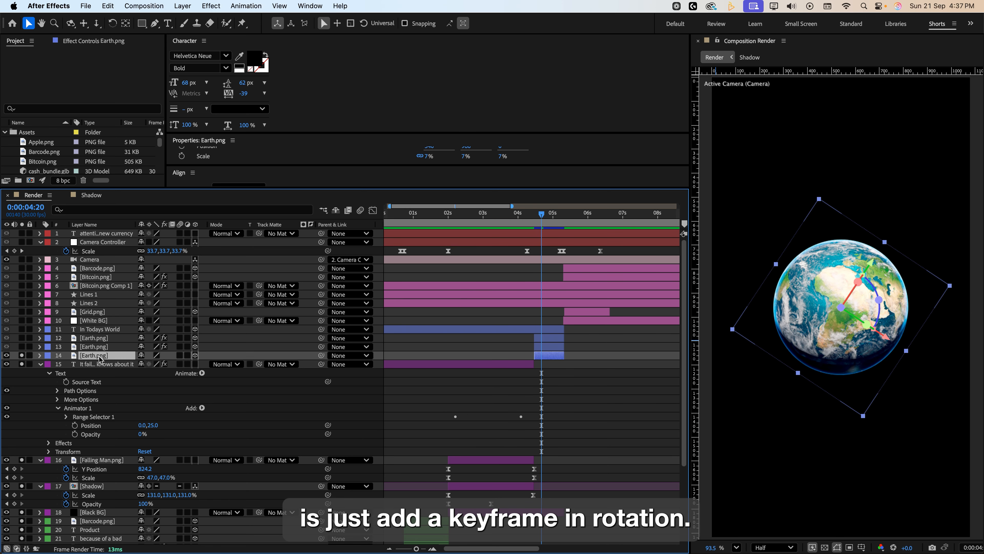
key(r)
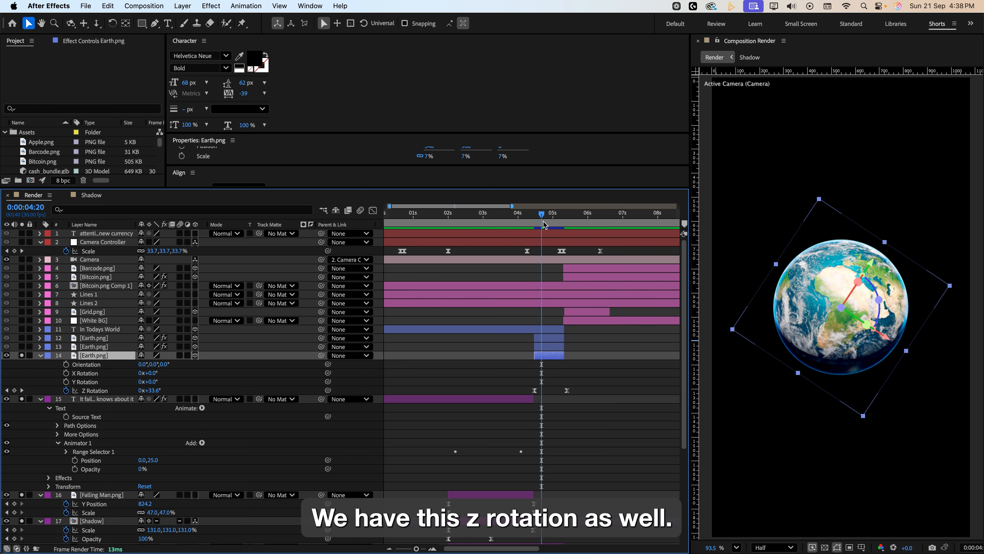
mouse_move(546, 225)
mouse_down()
mouse_move(535, 225)
mouse_move(562, 226)
mouse_move(542, 230)
mouse_move(553, 234)
mouse_up()
drag(553, 231, 557, 231)
Solo the other two Earth.png layers and inspect the Fast Box Blur effect on the middle one.
click(22, 347)
click(22, 338)
click(94, 347)
click(79, 41)
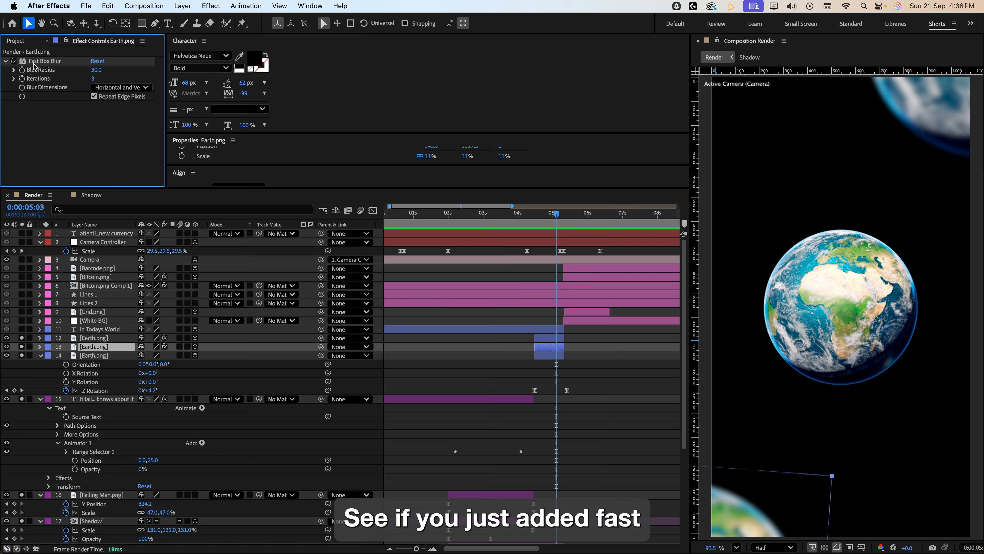
Select the top Earth.png layer and scrub the timeline through the earth transition.
click(77, 339)
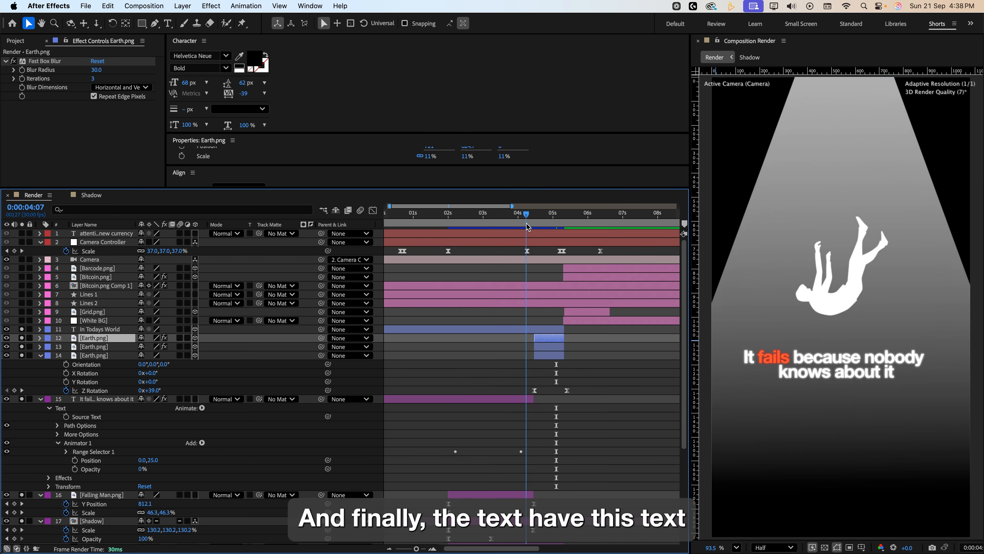
click(536, 228)
mouse_move(535, 215)
mouse_down()
mouse_move(457, 215)
mouse_move(538, 223)
mouse_up()
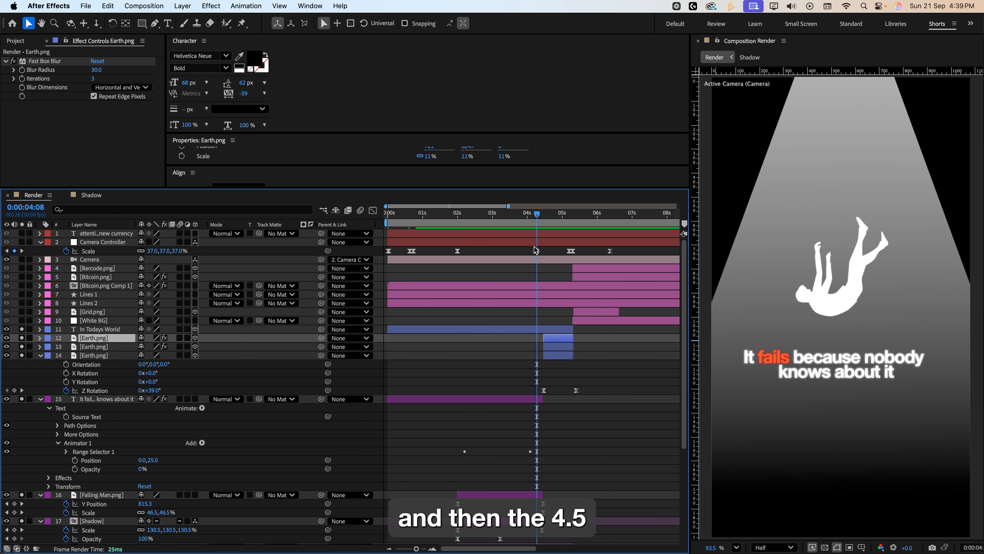